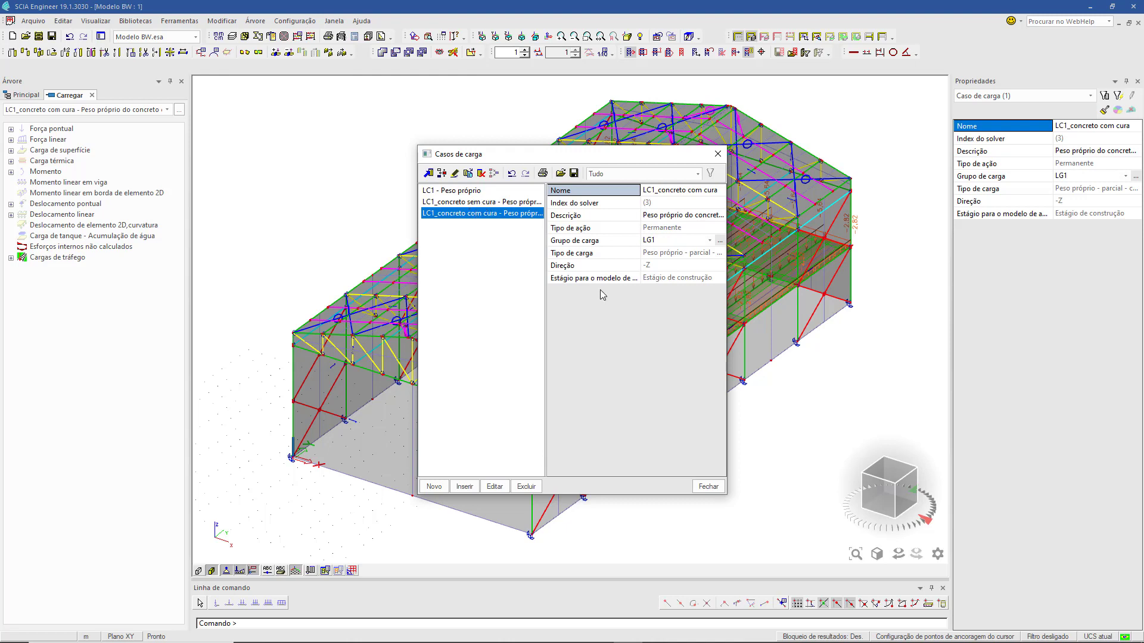
Examine the properties of concrete C25 in the material library, including its hardened and uncured densities
left_click(710, 486)
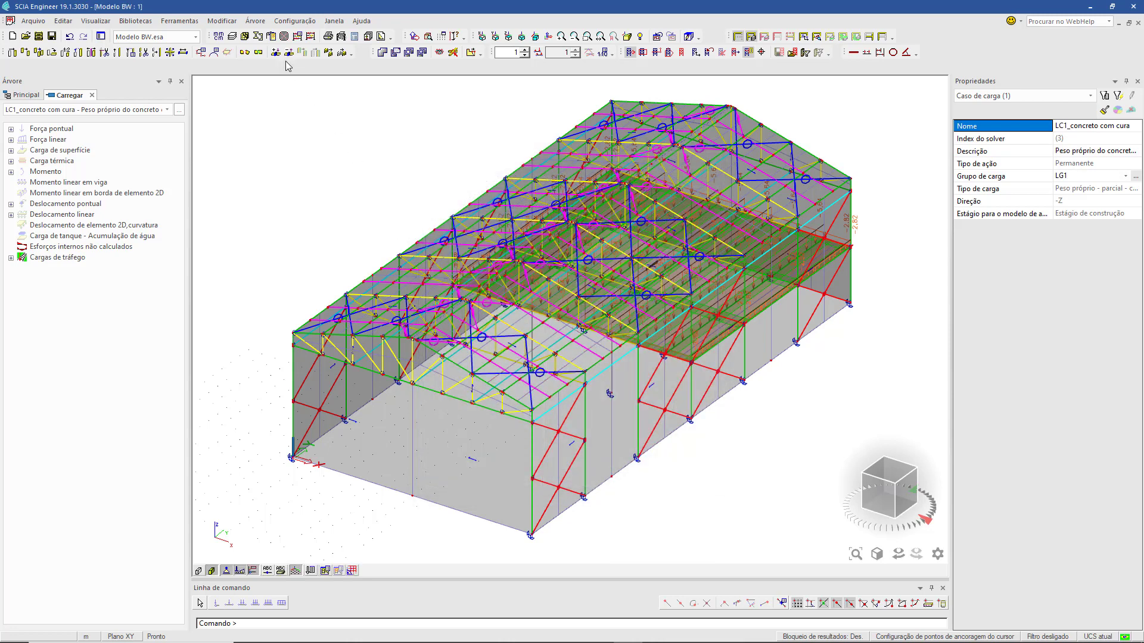
left_click(244, 36)
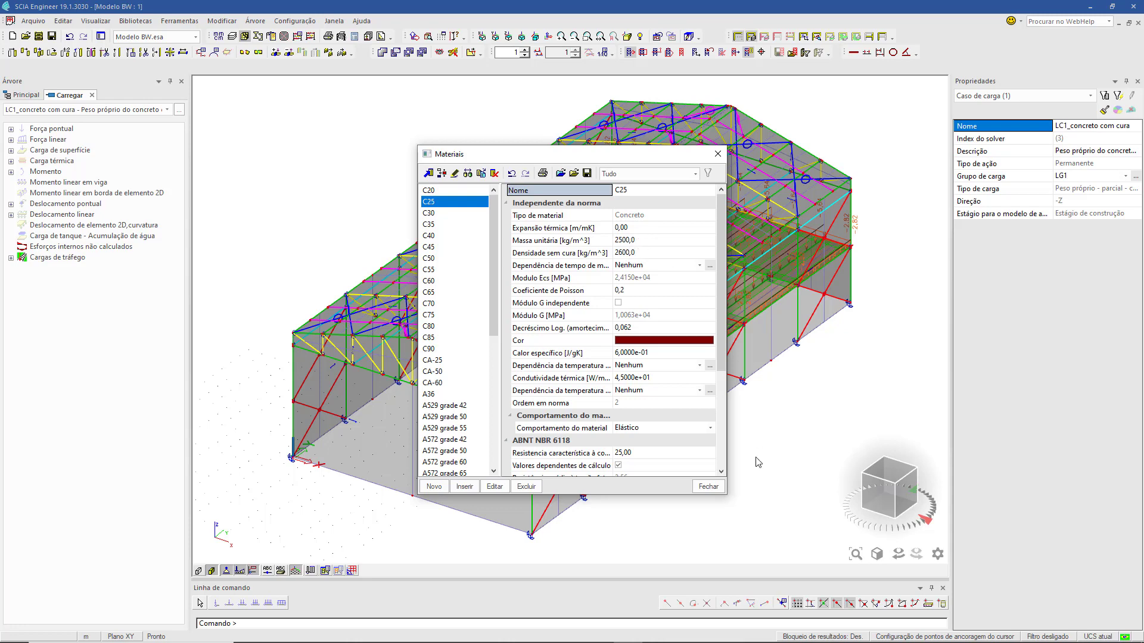
left_click(709, 486)
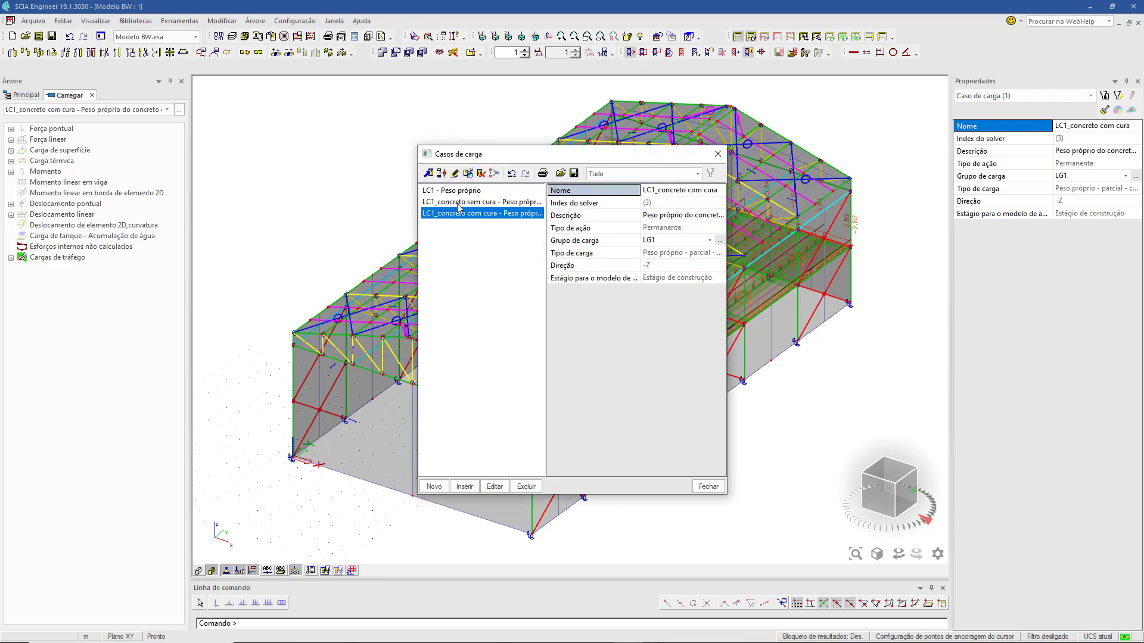
Create a permanent load case named LC2 with the description Piso
left_click(434, 486)
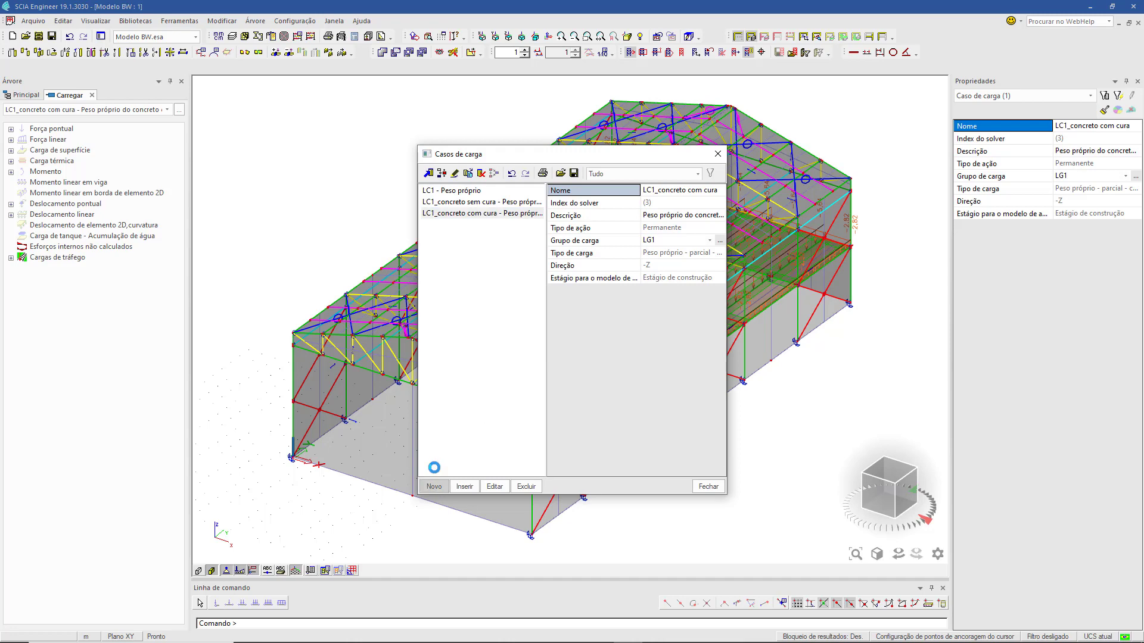
left_click(703, 190)
type("Lc")
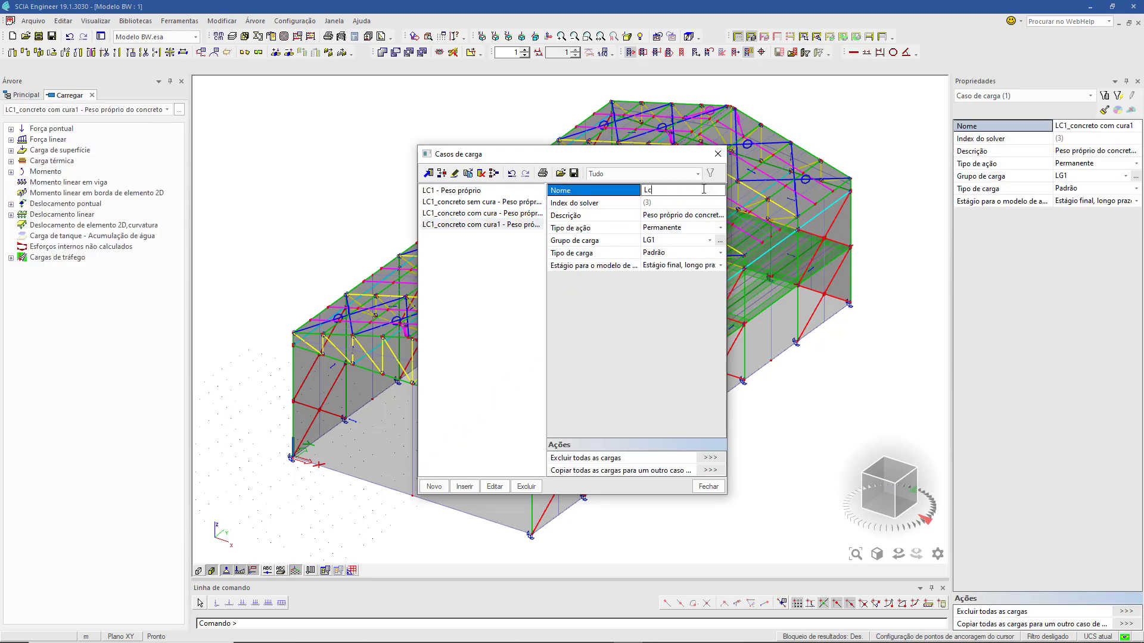
key("BackSpace")
type("C2")
key("Return")
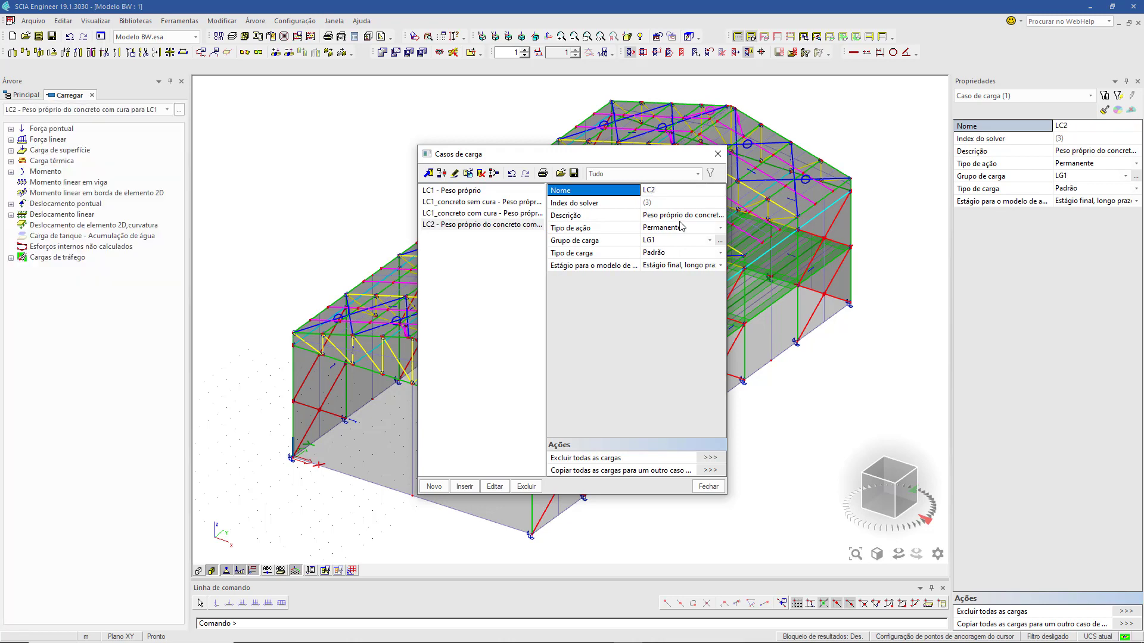
left_click(703, 214)
type("Piso")
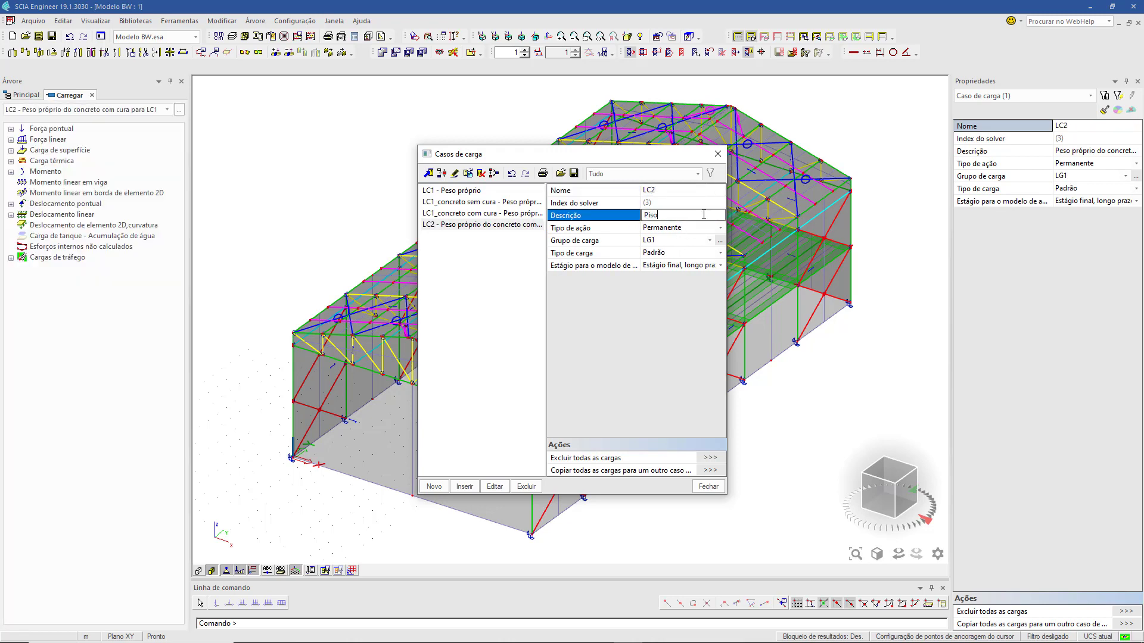
key("Return")
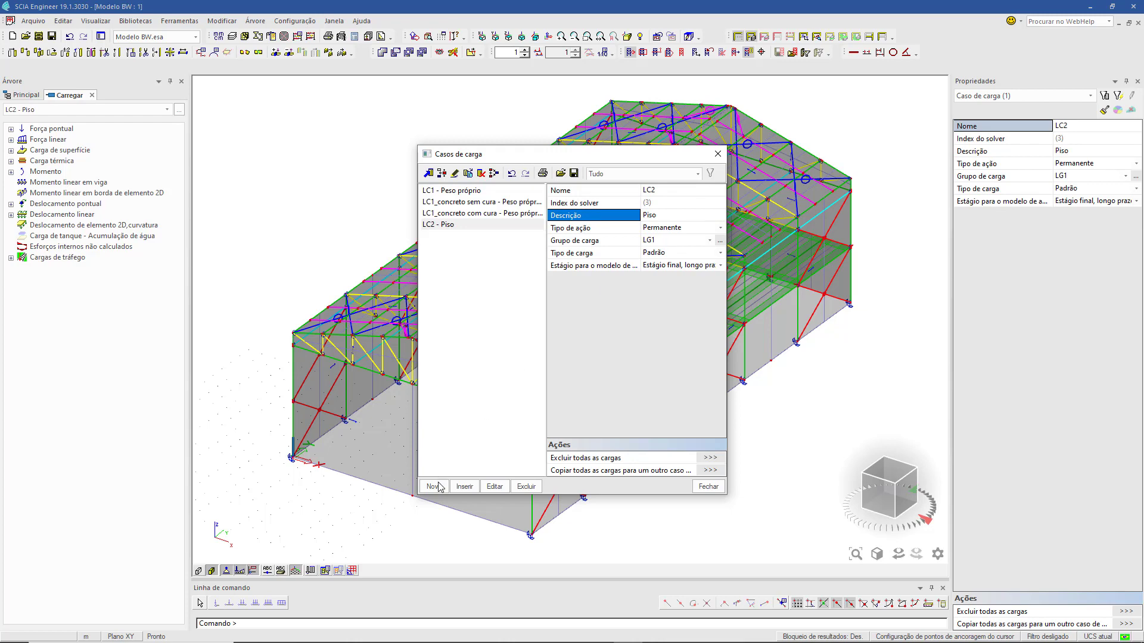
Add load case LC3 with the description Paredes
left_click(434, 486)
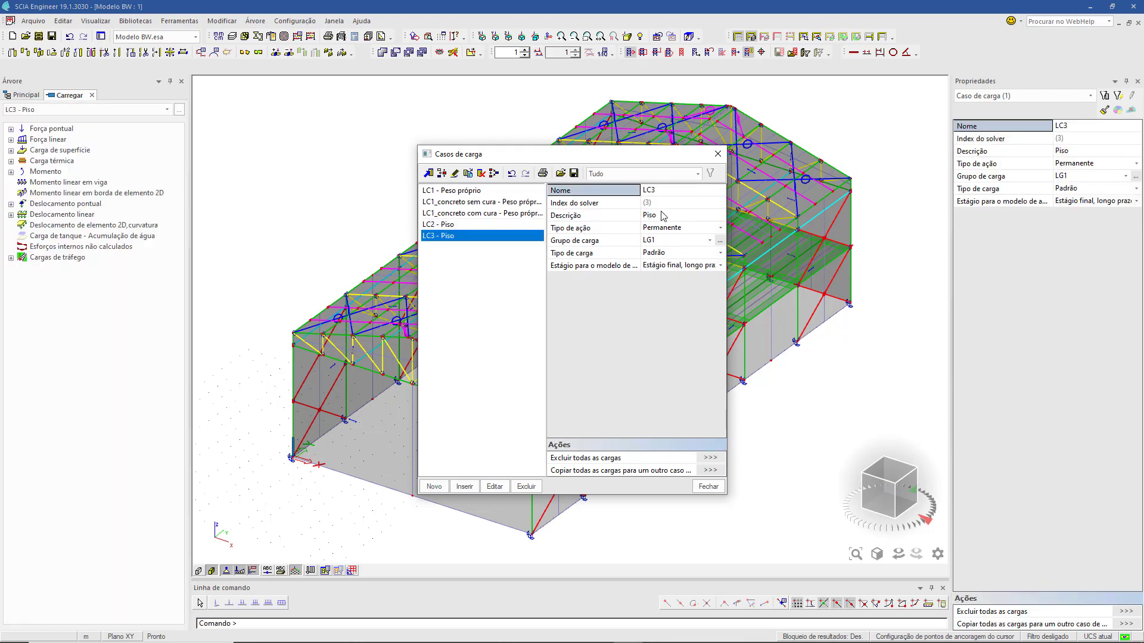
left_click(663, 218)
left_click(663, 219)
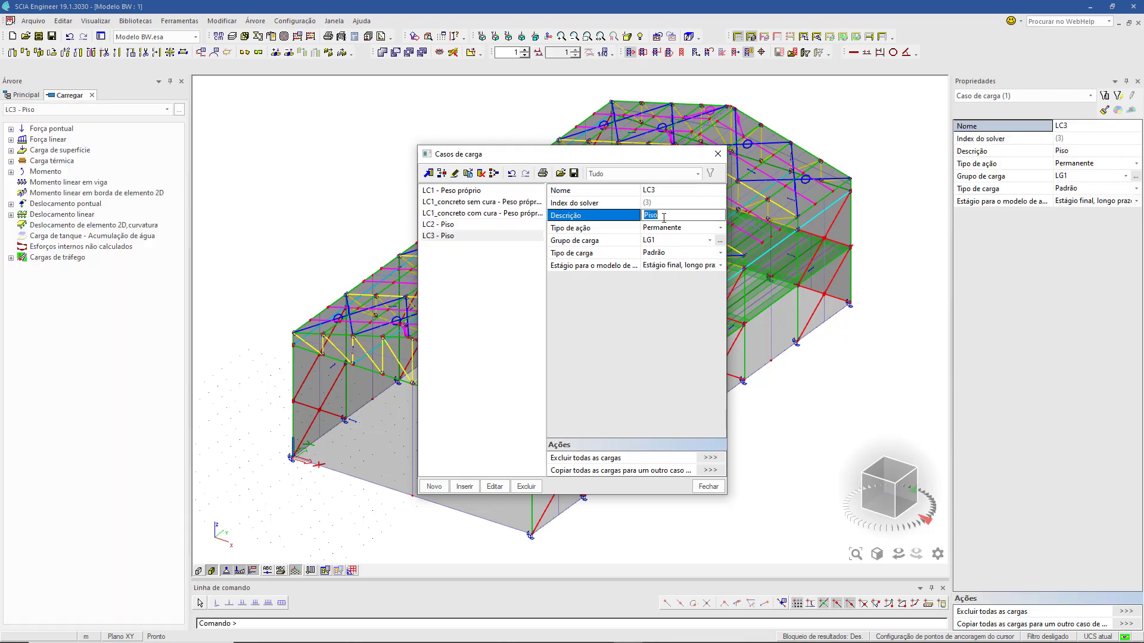
type("Paredes")
key("Return")
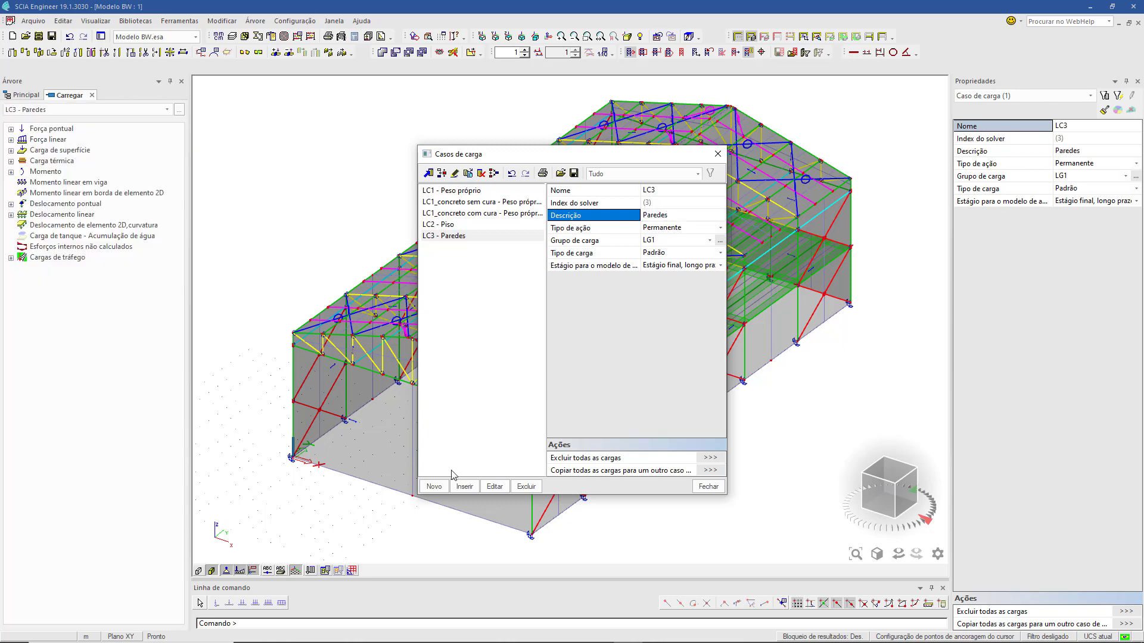
Add load case LC4 with the description Cobertura
left_click(434, 486)
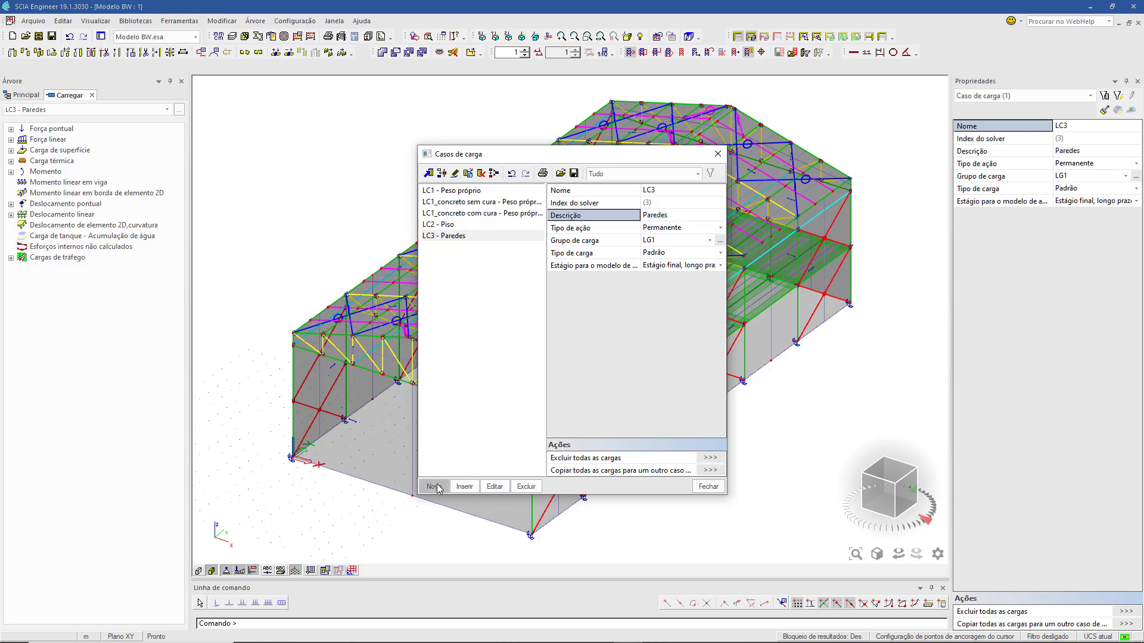
left_click(667, 215)
type("Co")
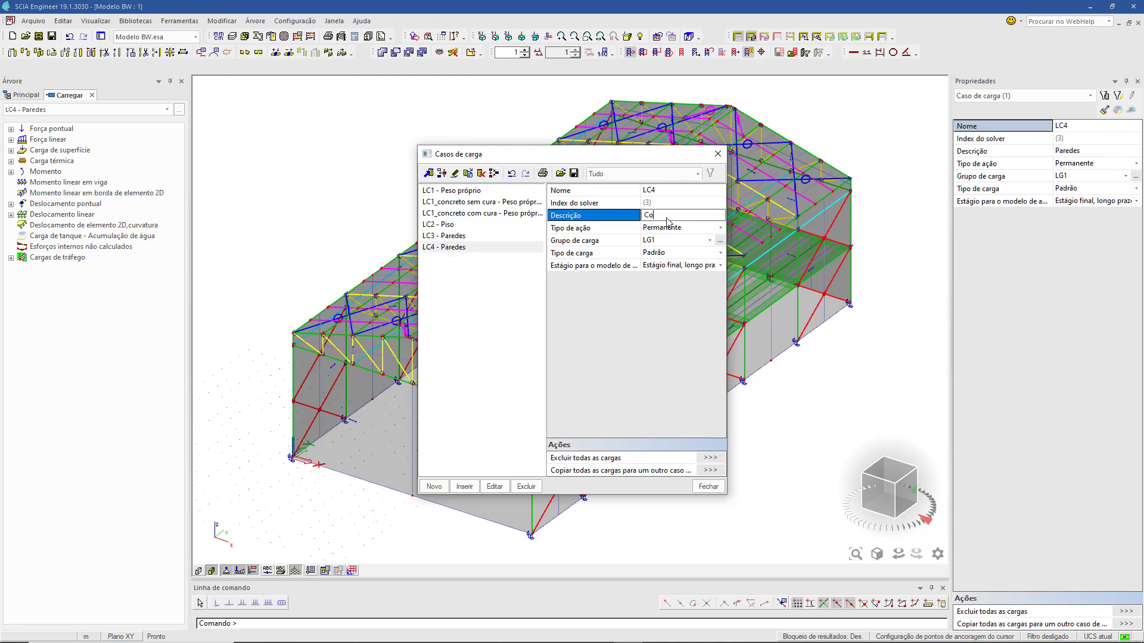
type("bertura")
key("Return")
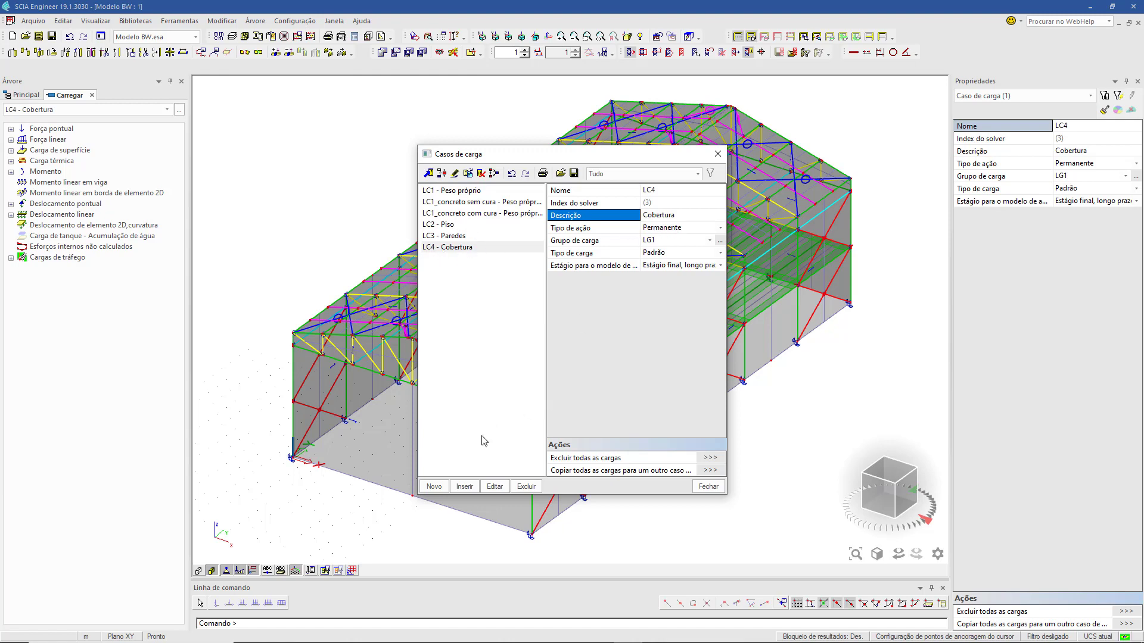
Add load case LC5 with the description SC piso and set its action type to Variável
left_click(434, 487)
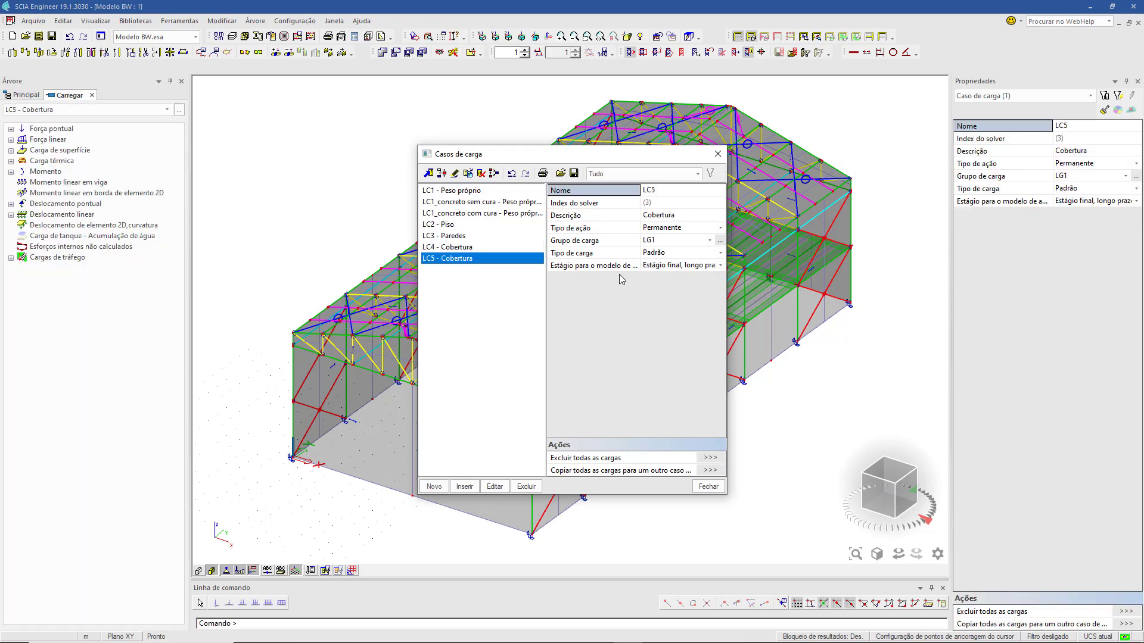
left_click(681, 217)
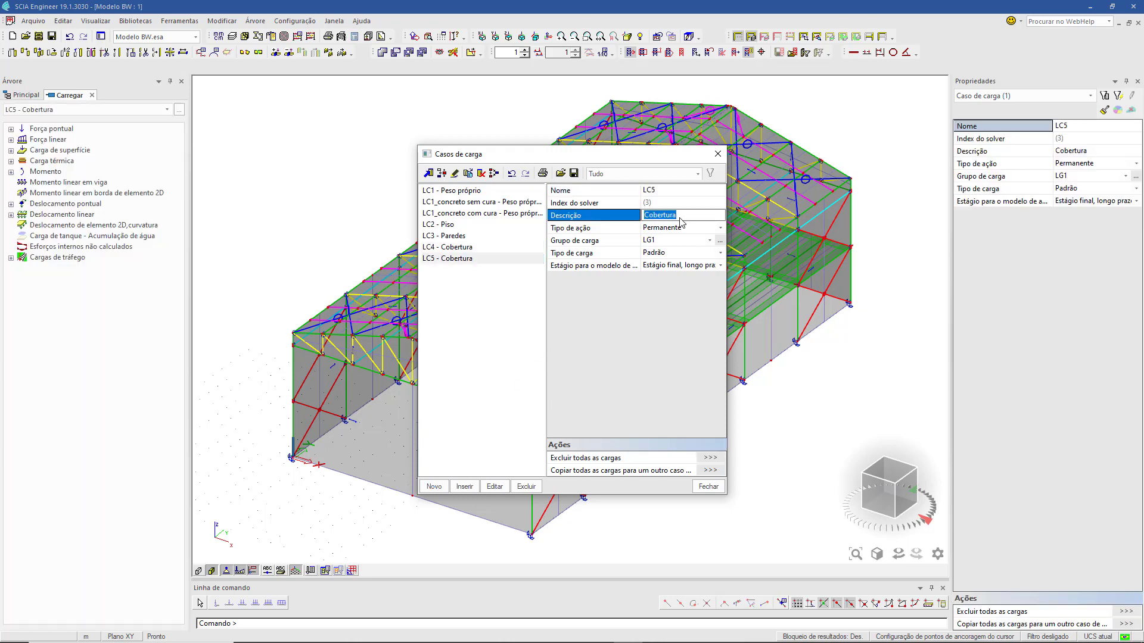
type("SC piso")
key("Return")
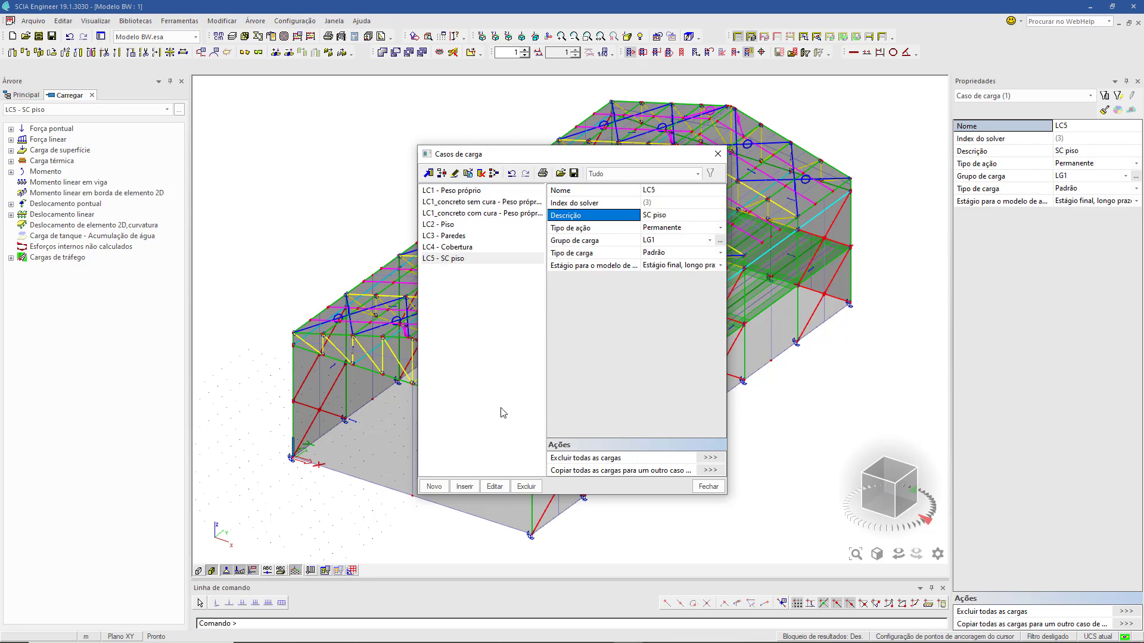
left_click(673, 229)
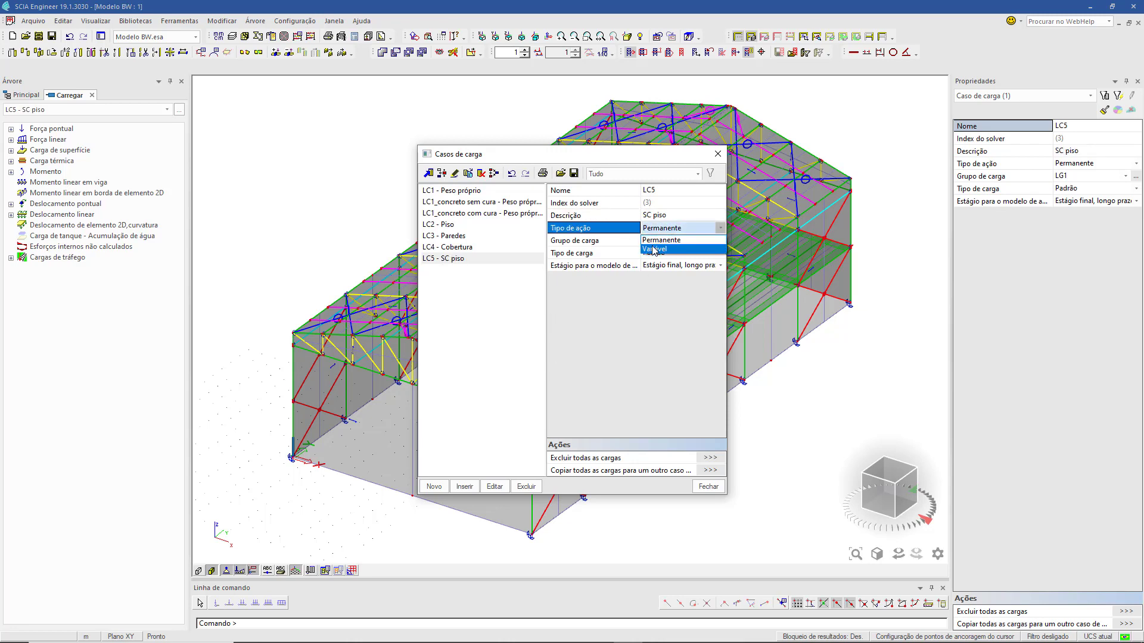
left_click(654, 249)
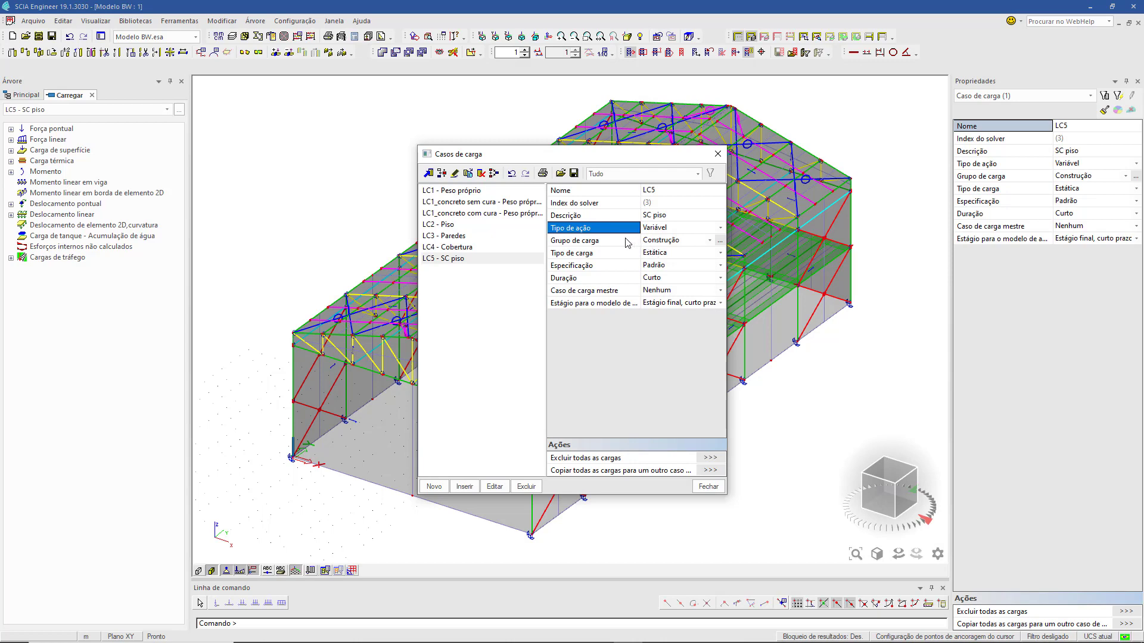
Create a new load group named Sobrecarga from the load group setting of LC5
left_click(720, 242)
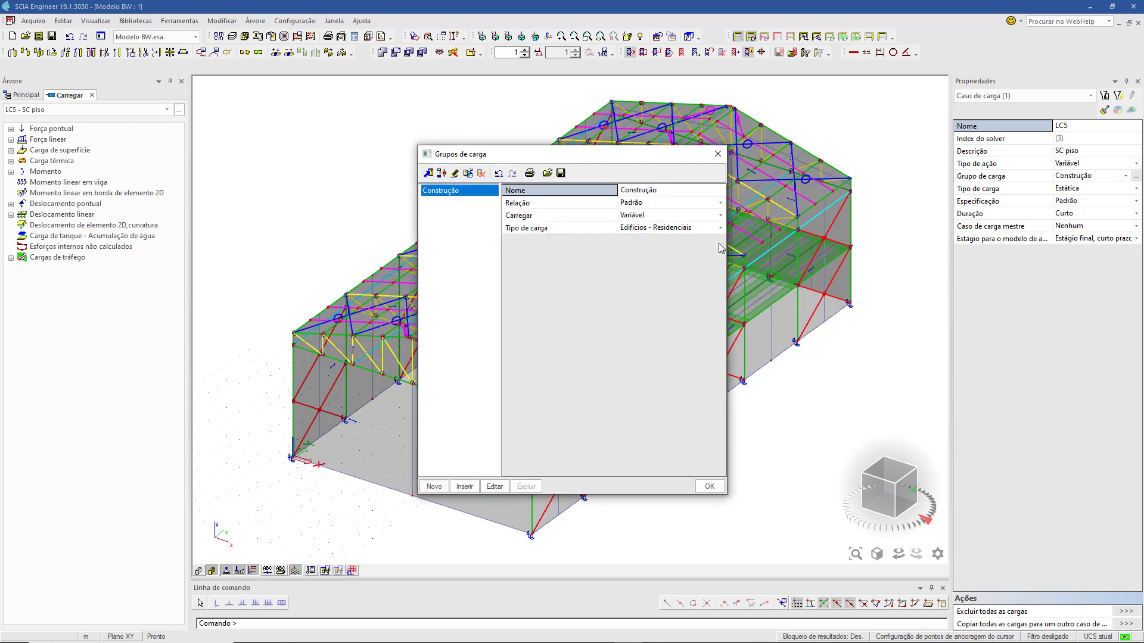
left_click(434, 487)
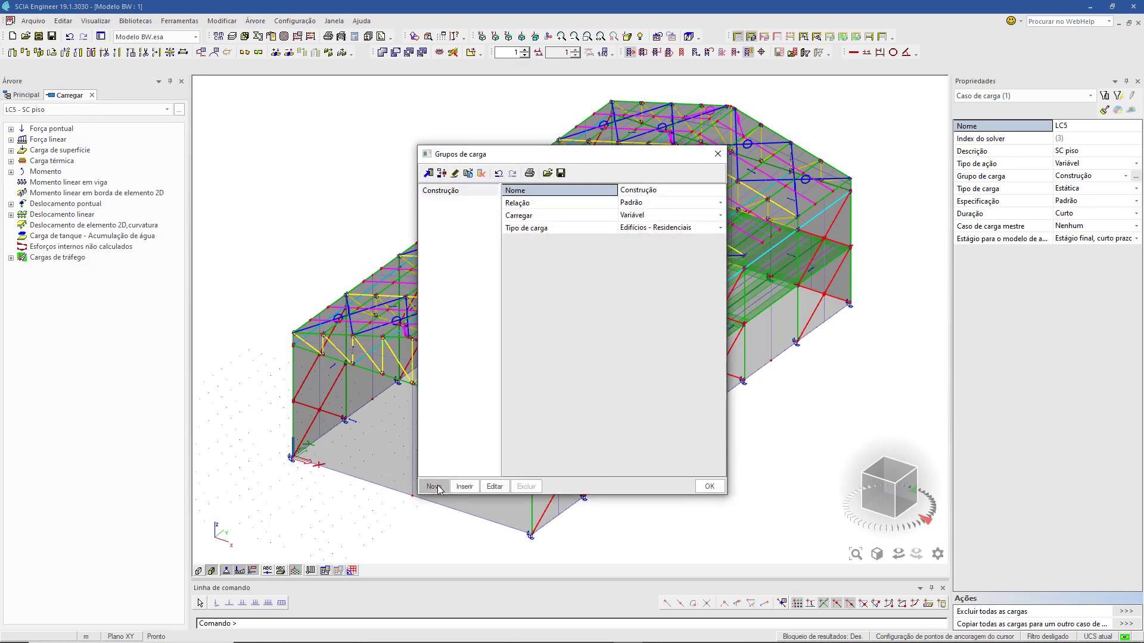
left_click(675, 191)
type("S")
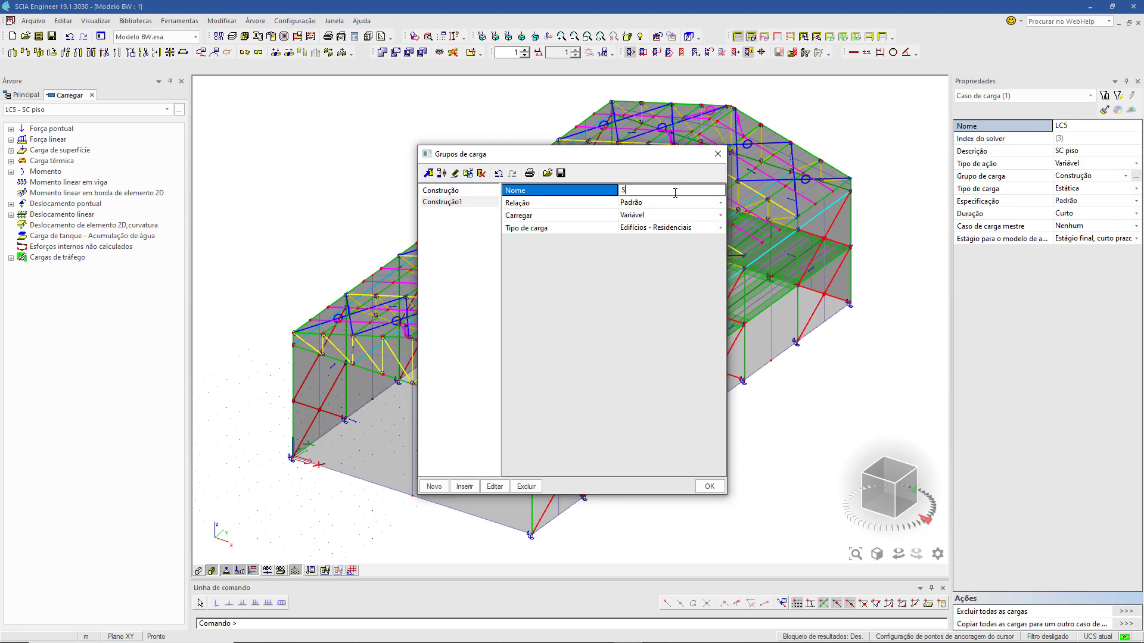
type("obrecarga")
key("Return")
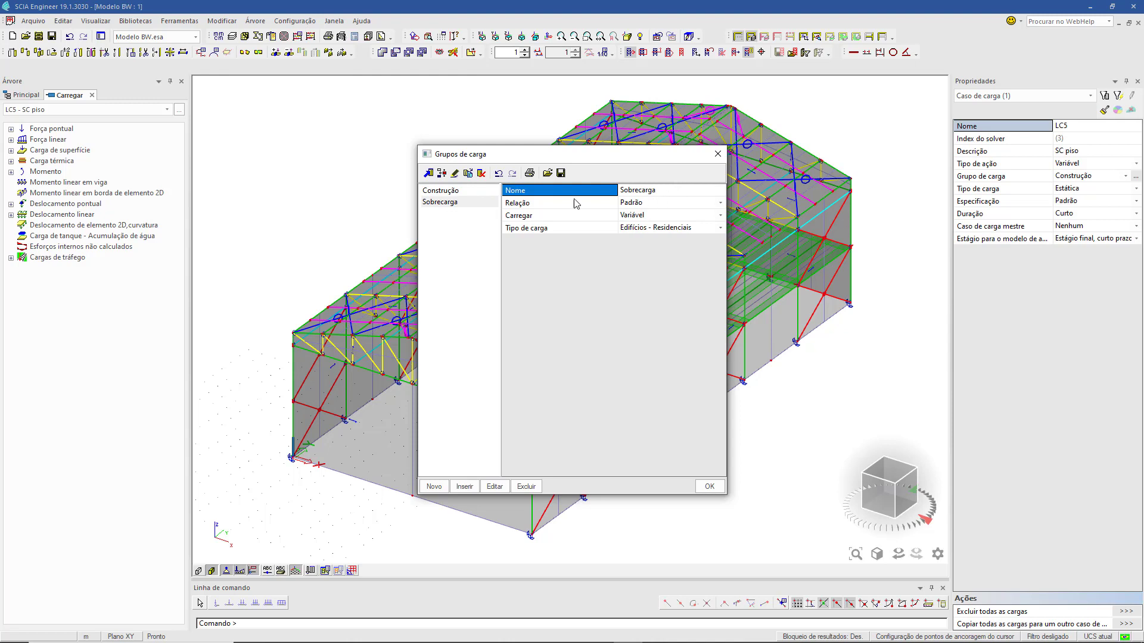
Set the relation of the Sobrecarga load group to Juntos and assign the group to LC5
left_click(645, 210)
left_click(645, 210)
left_click(633, 235)
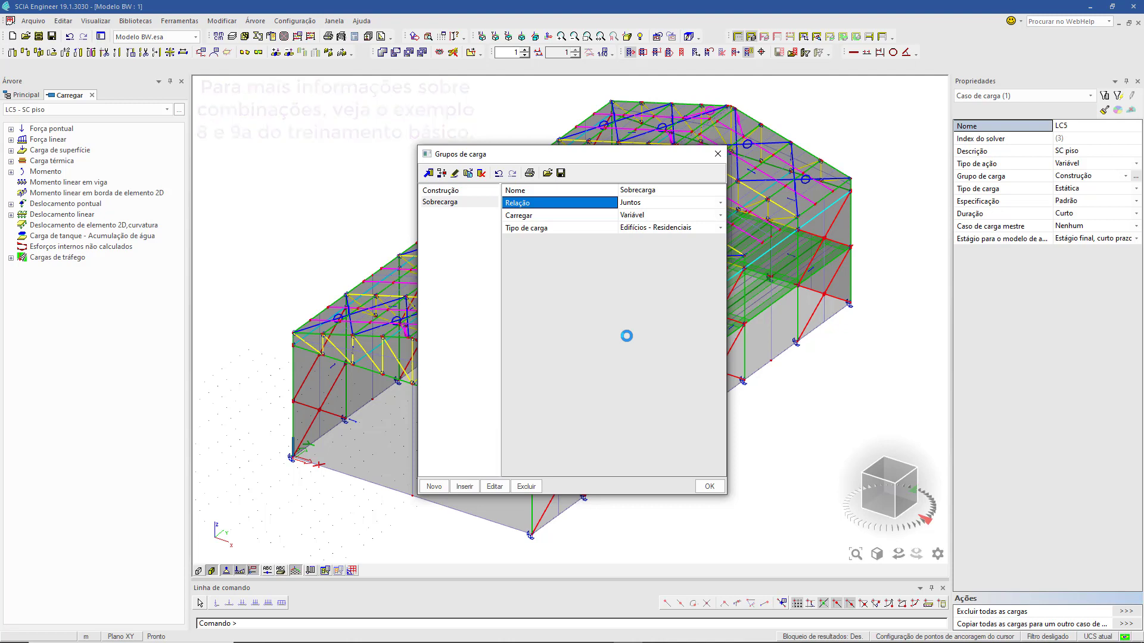
left_click(653, 207)
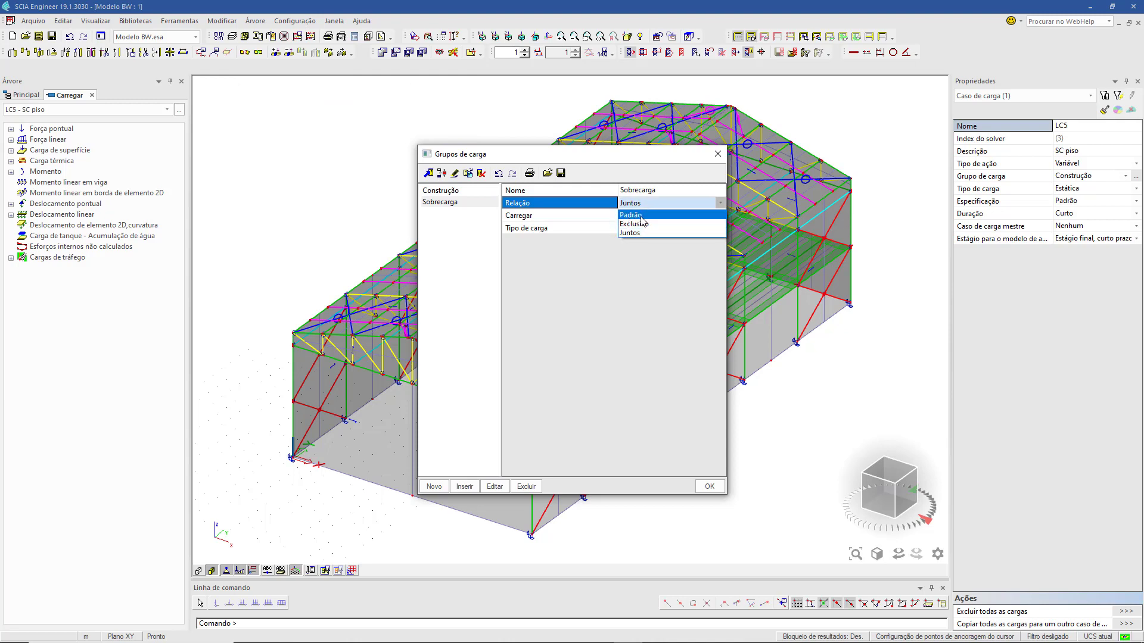
left_click(630, 232)
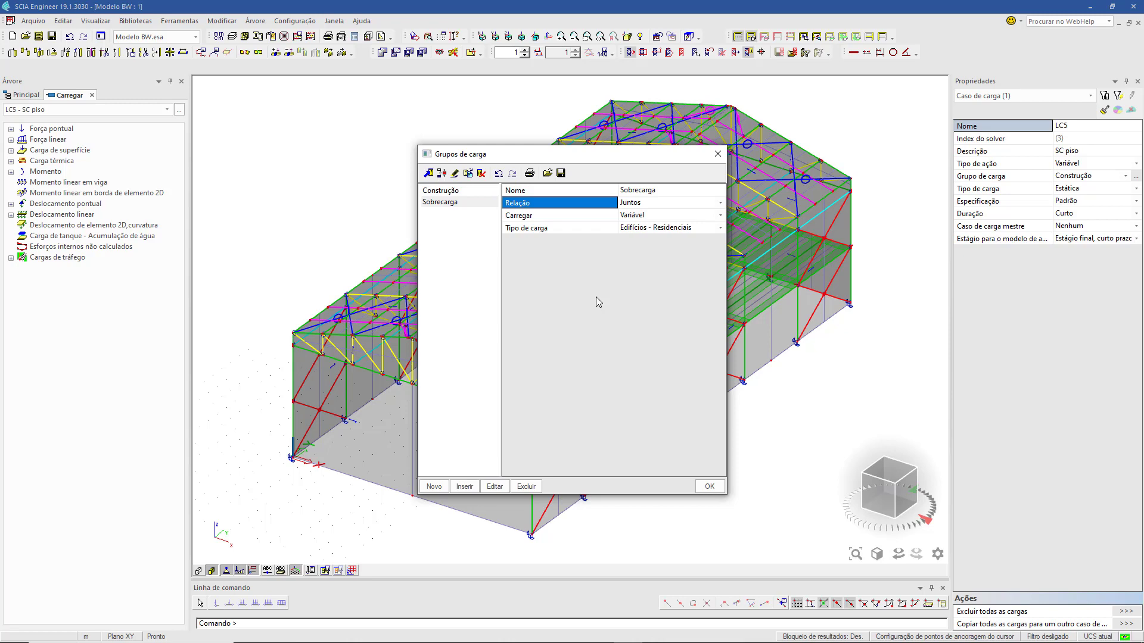
left_click(709, 486)
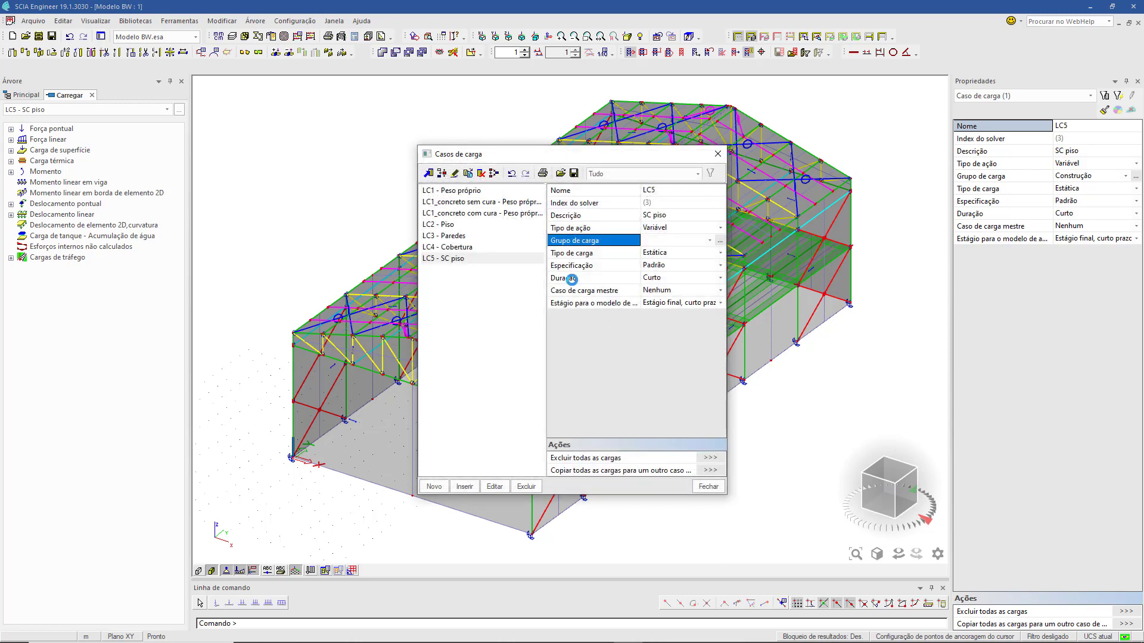
Add variable load case LC6 with the description SC cobertura and close the load case manager
left_click(433, 486)
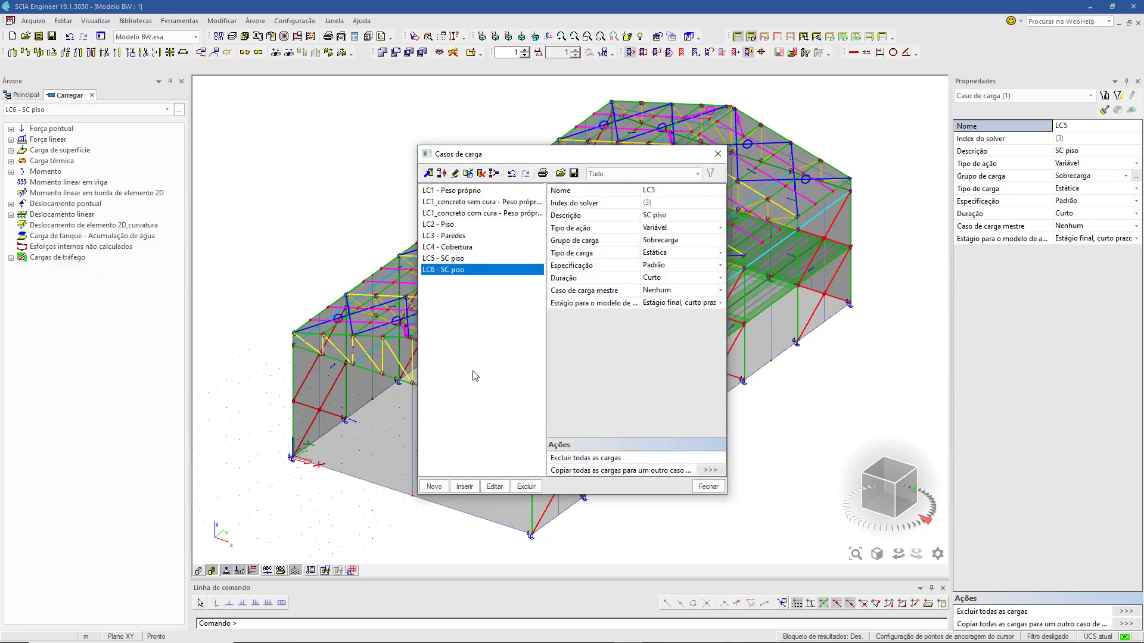
left_click(665, 215)
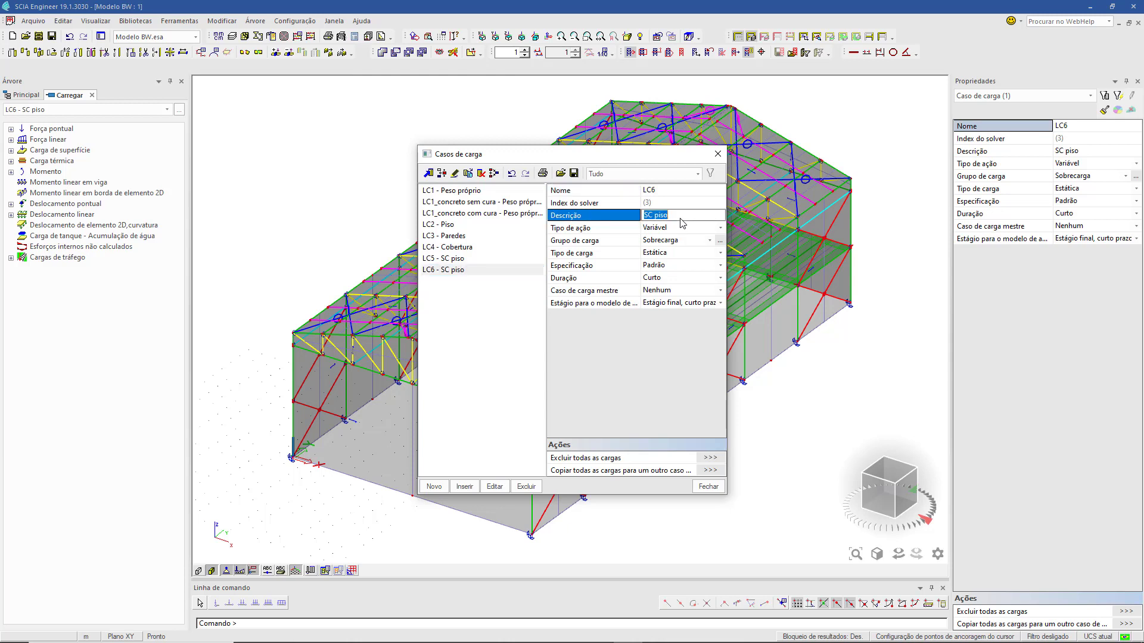
double_click(664, 216)
type("cobertura")
key("Return")
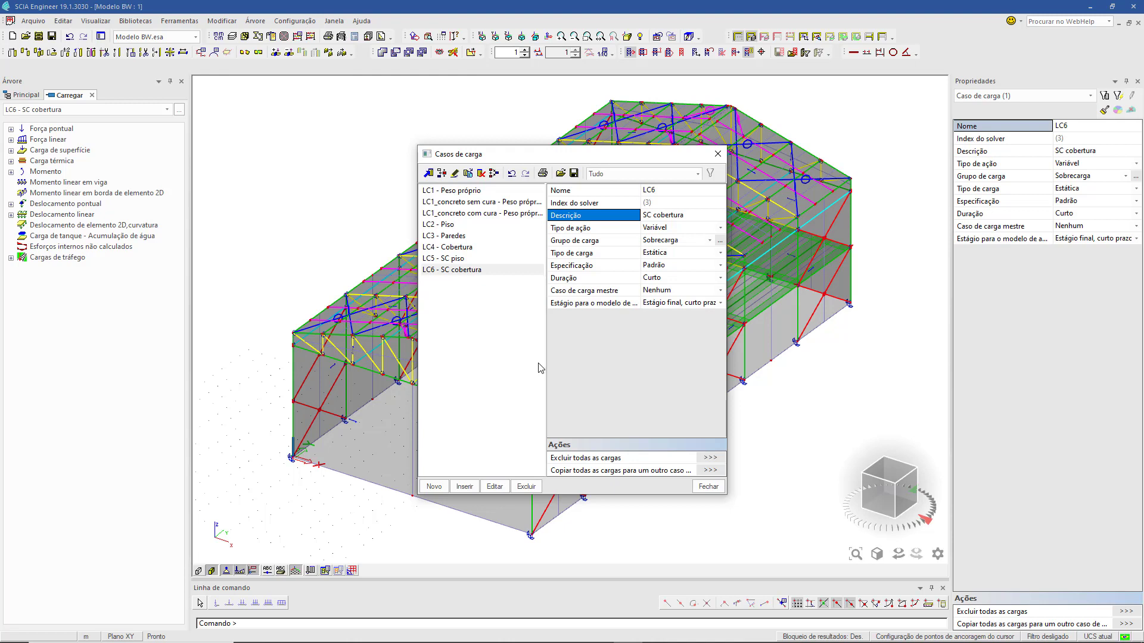
left_click(708, 486)
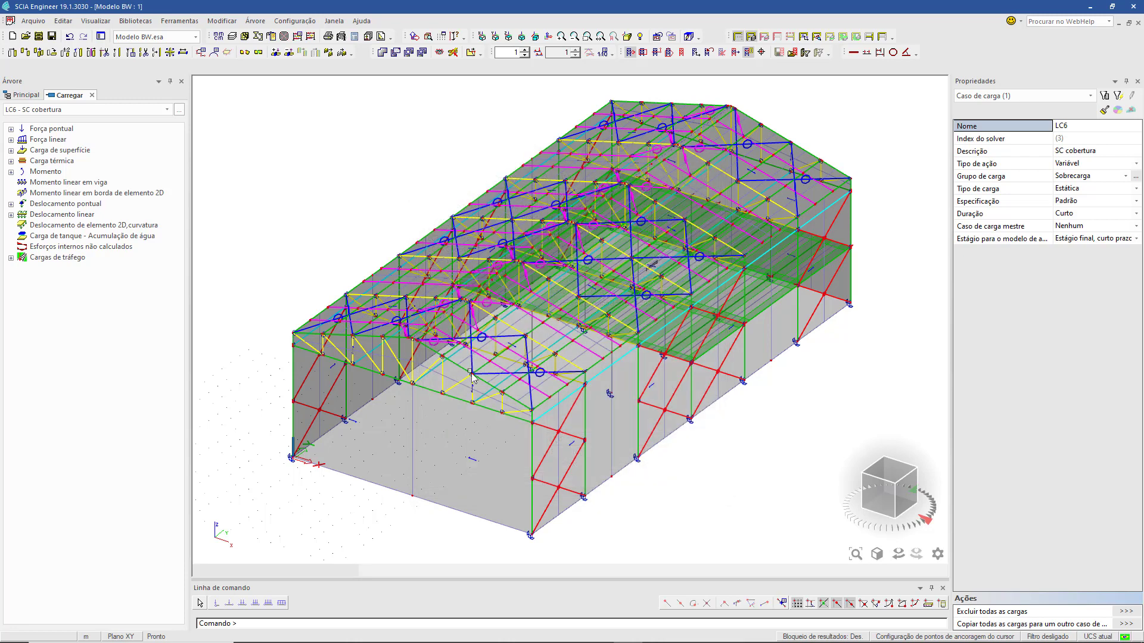
Switch to load case LC2 - Piso and define a surface load on a 2D element of -1,00 kN/m² in Z
left_click(99, 111)
left_click(36, 144)
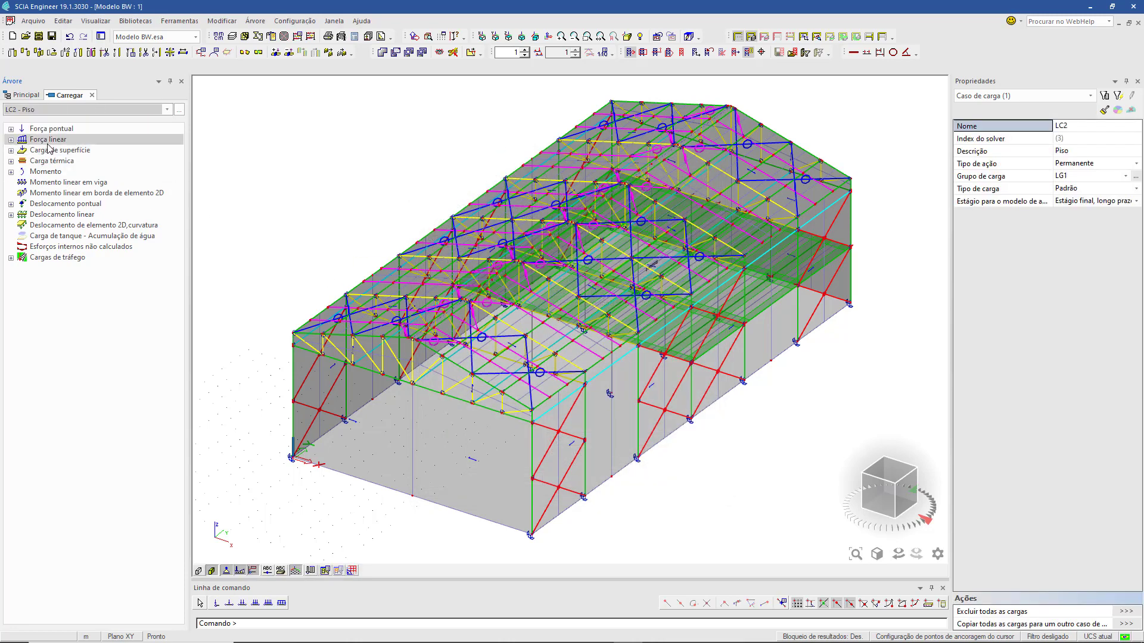
left_click(11, 151)
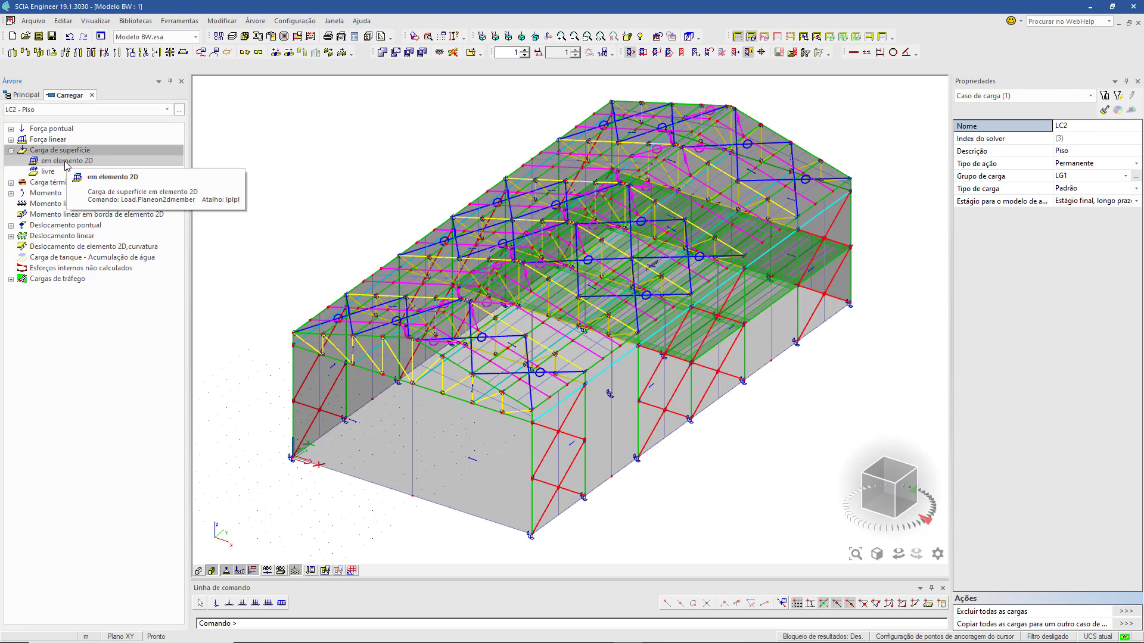
left_click(66, 162)
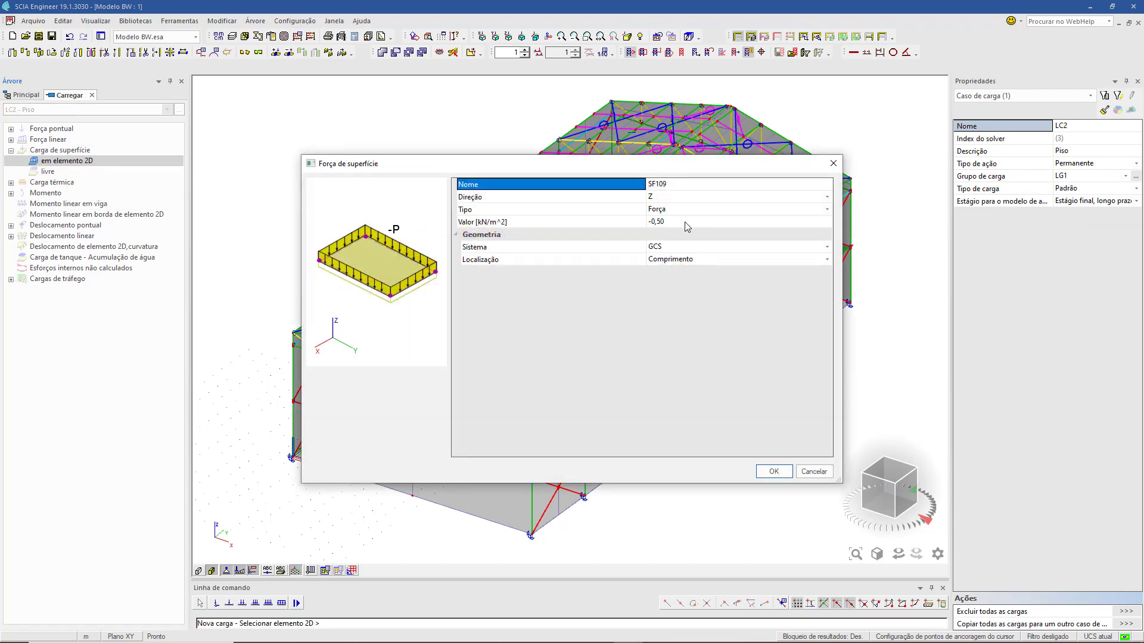
left_click(687, 224)
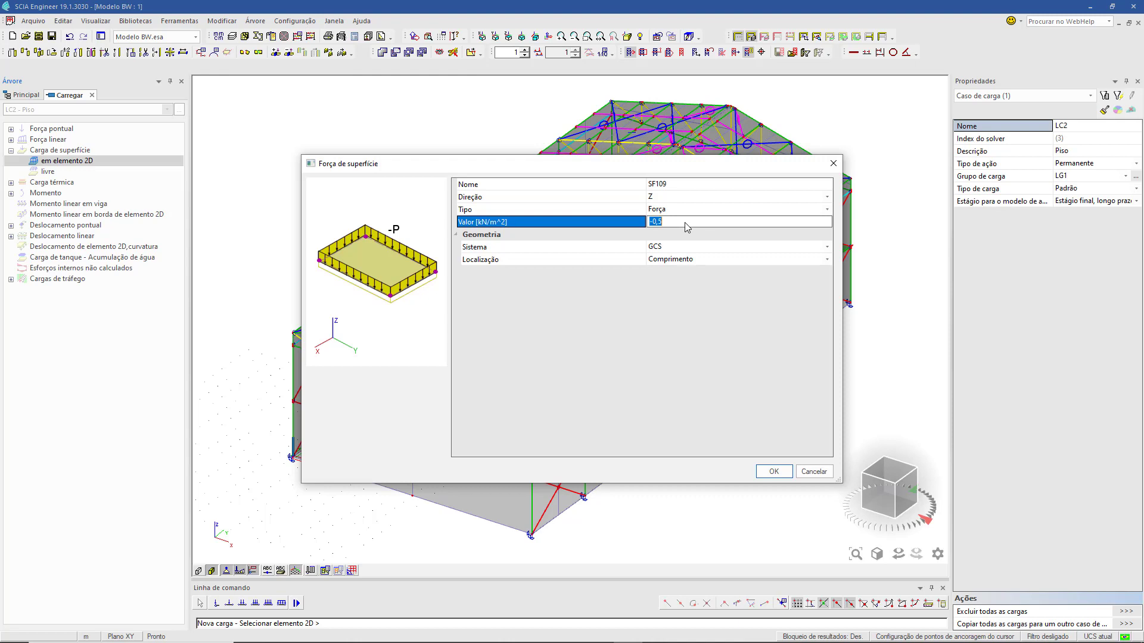
type("-1")
key("Return")
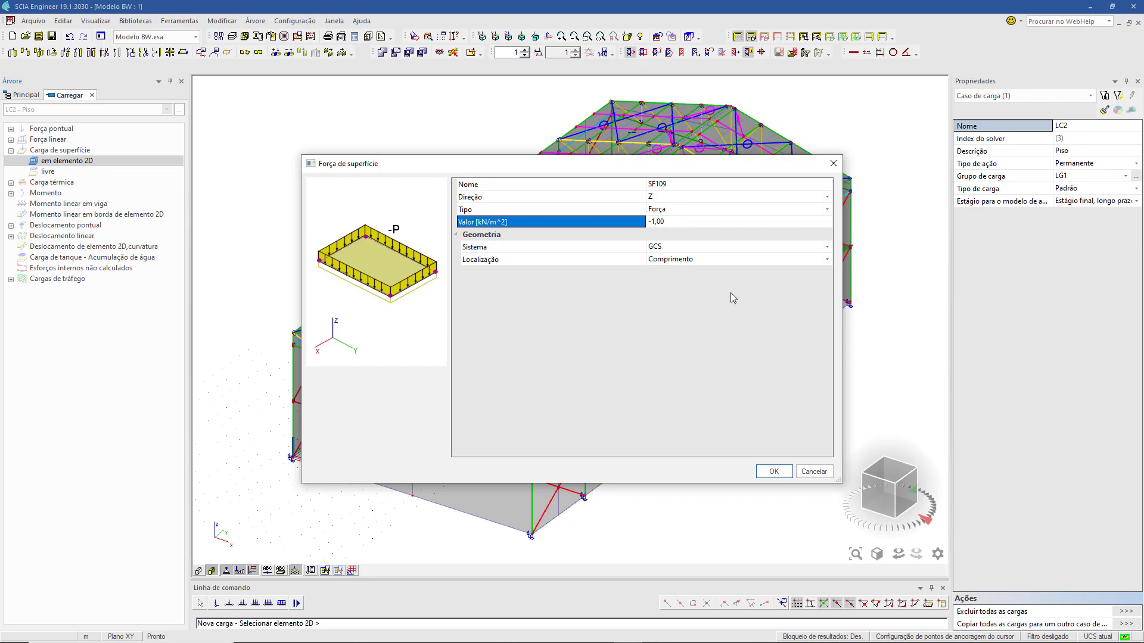
left_click(773, 471)
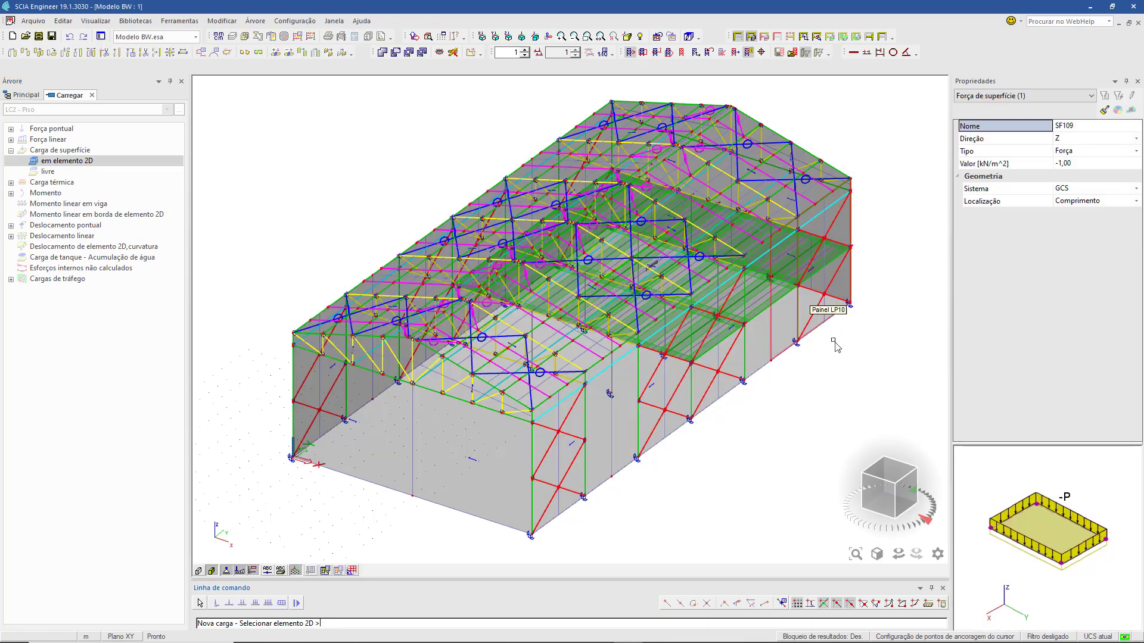
Apply the surface load to the floor slab, 2D element S1, and end the load placement
right_click_drag(833, 340, 598, 381, "ctrl")
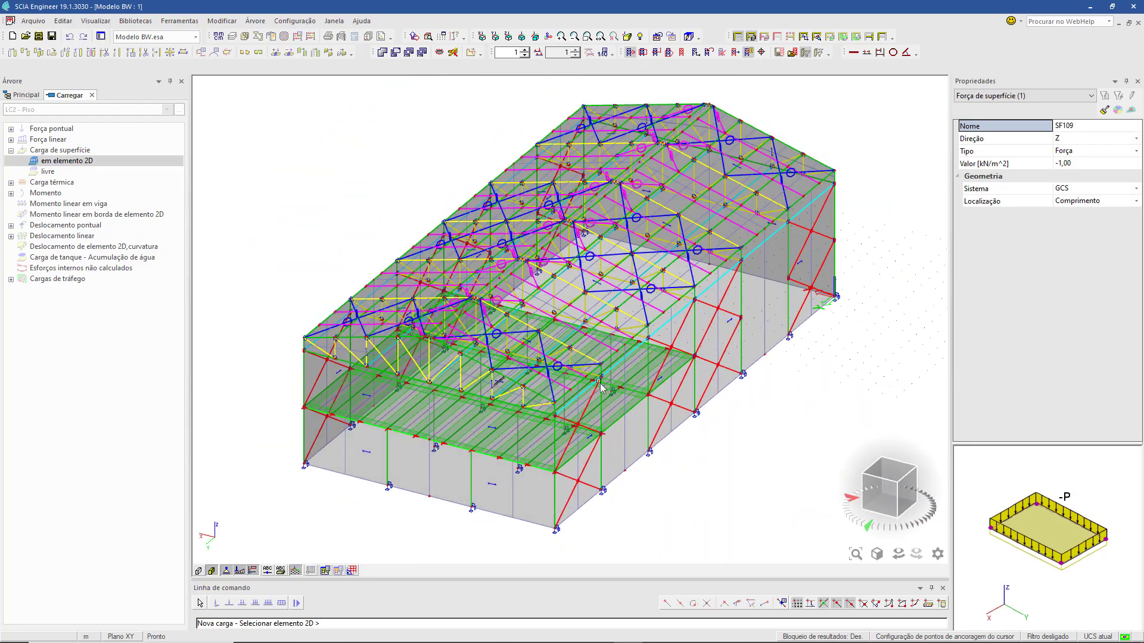
scroll(439, 480, "up", 2)
left_click(470, 435)
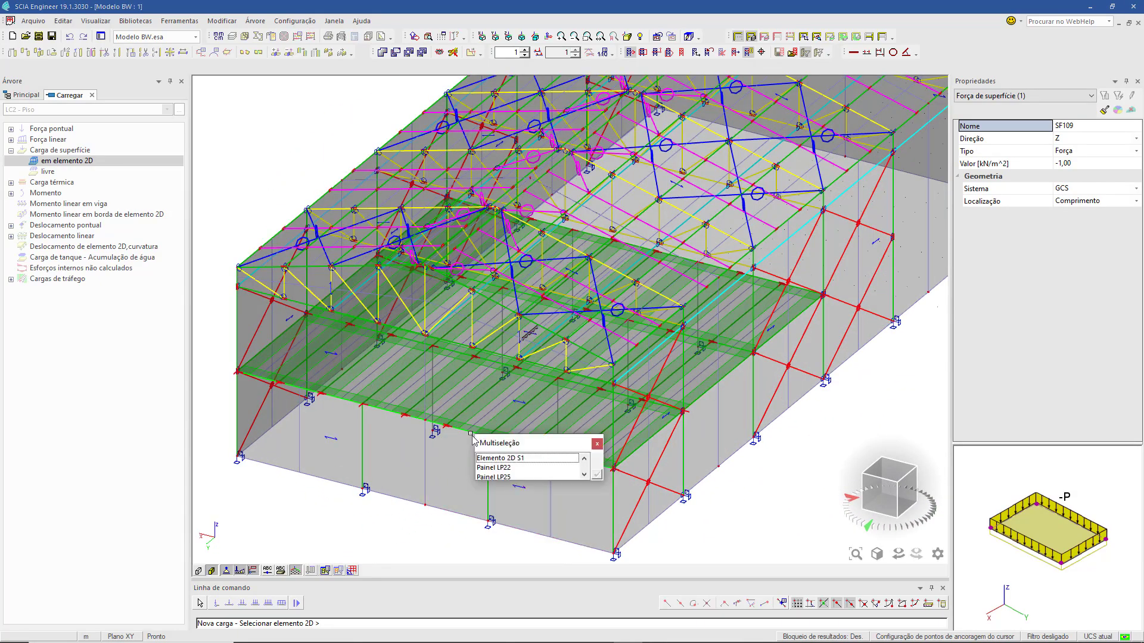
left_click(515, 461)
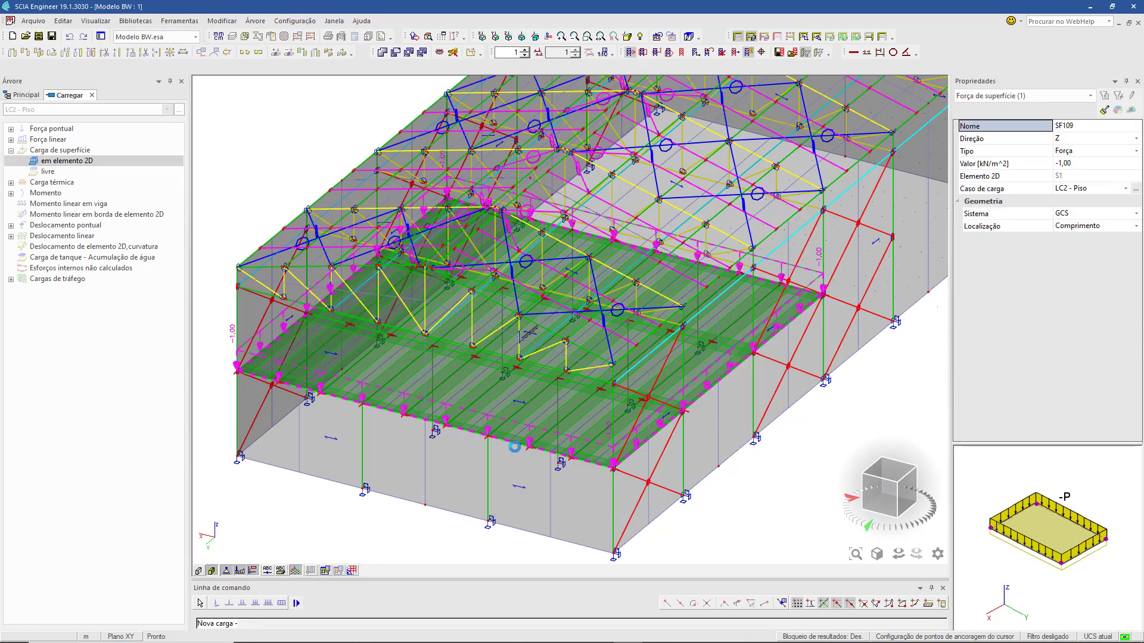
key("Escape")
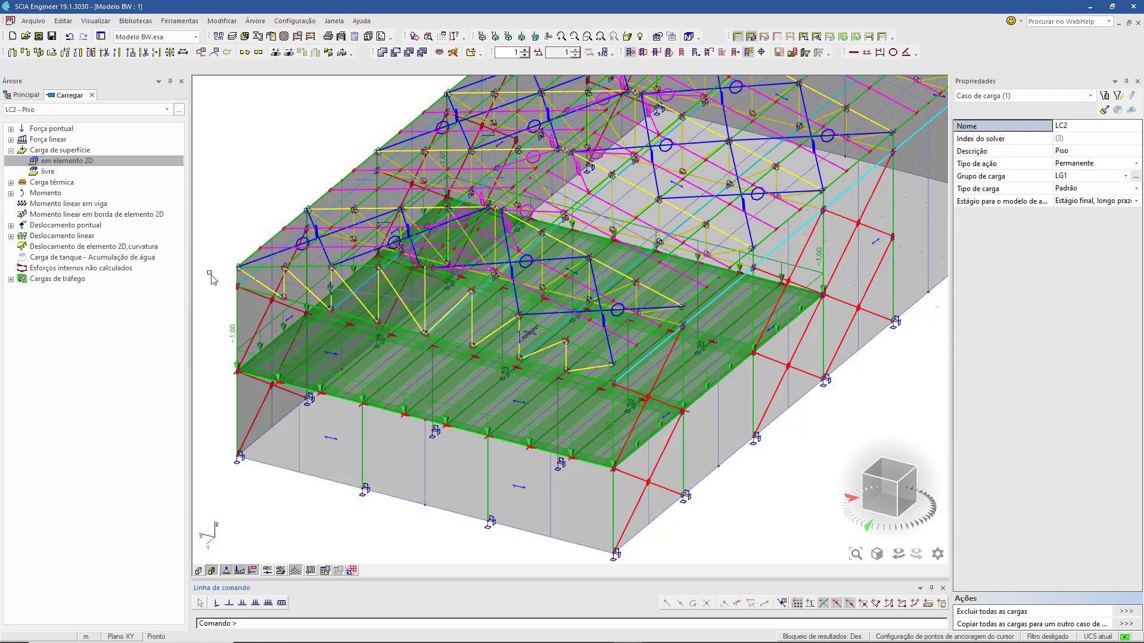
Switch to load case LC3 - Paredes and start a line force on beams with a value of -8 kN/m
left_click(100, 109)
left_click(80, 159)
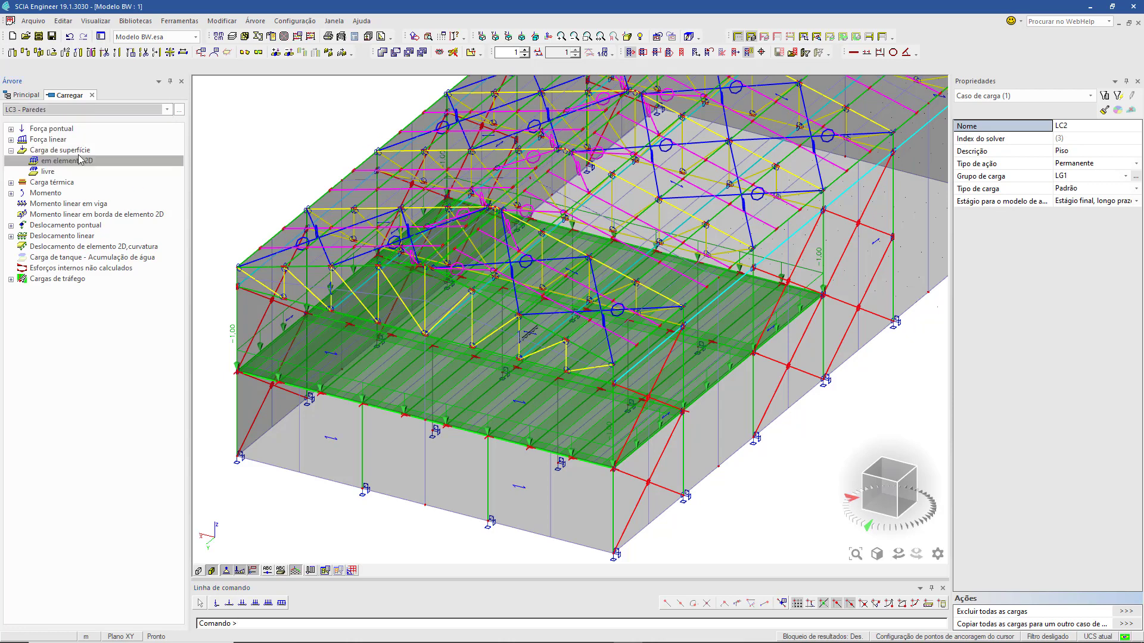
left_click(11, 140)
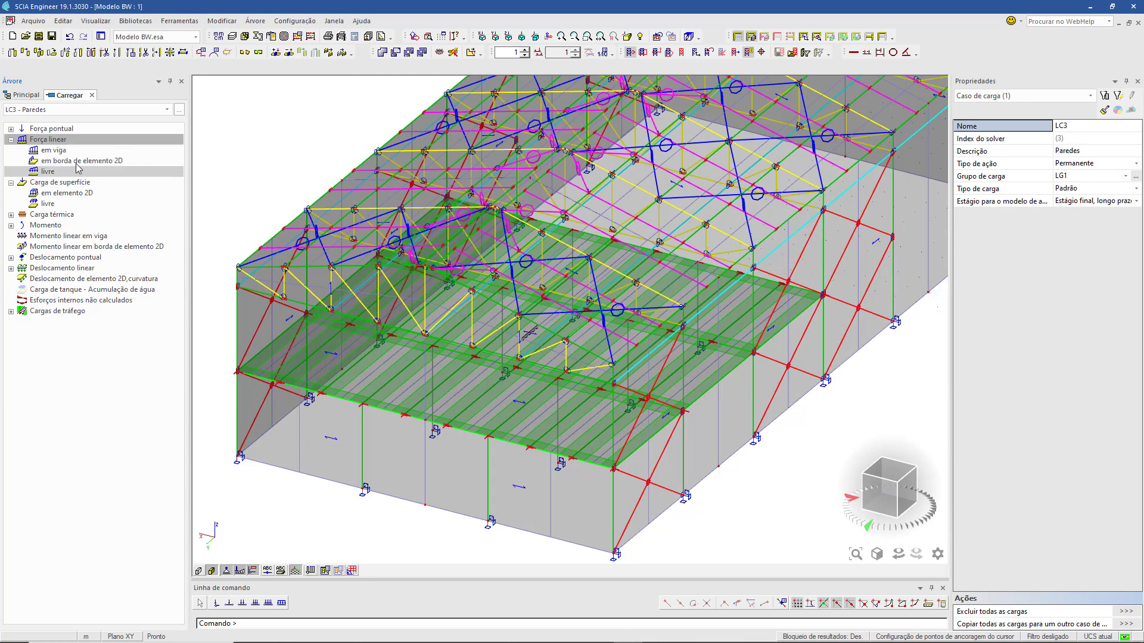
double_click(57, 152)
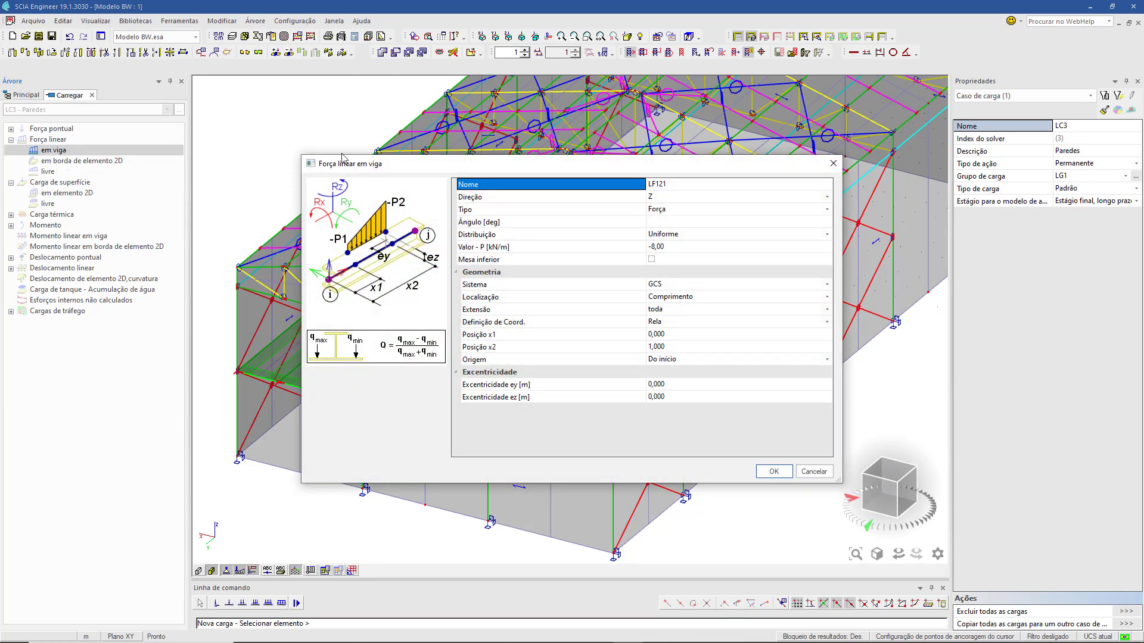
left_click(677, 249)
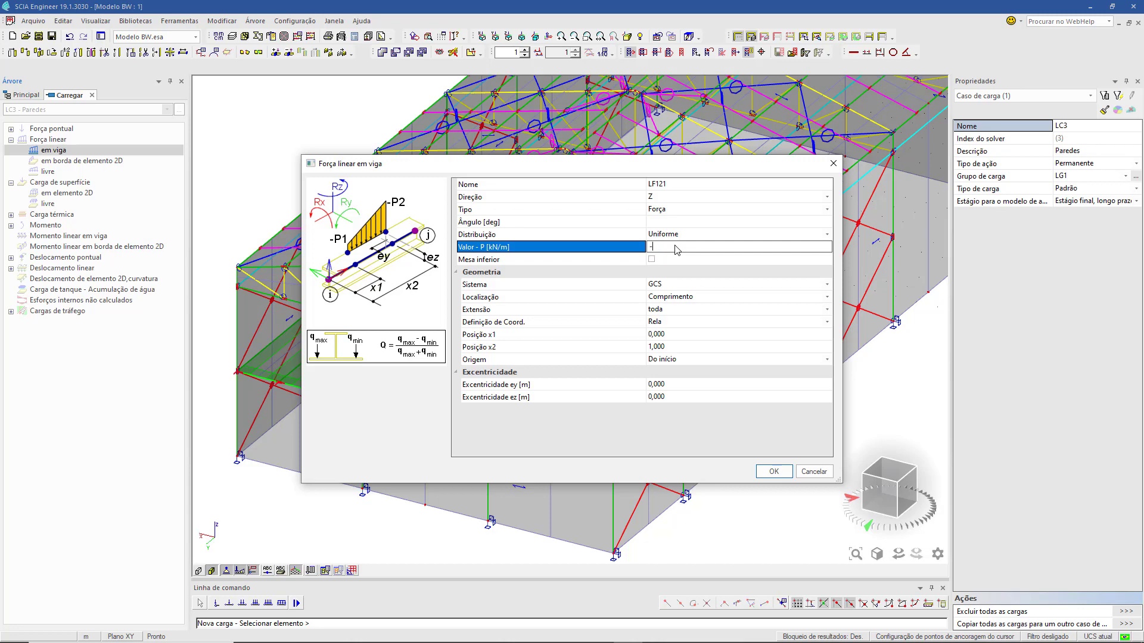
key("Return")
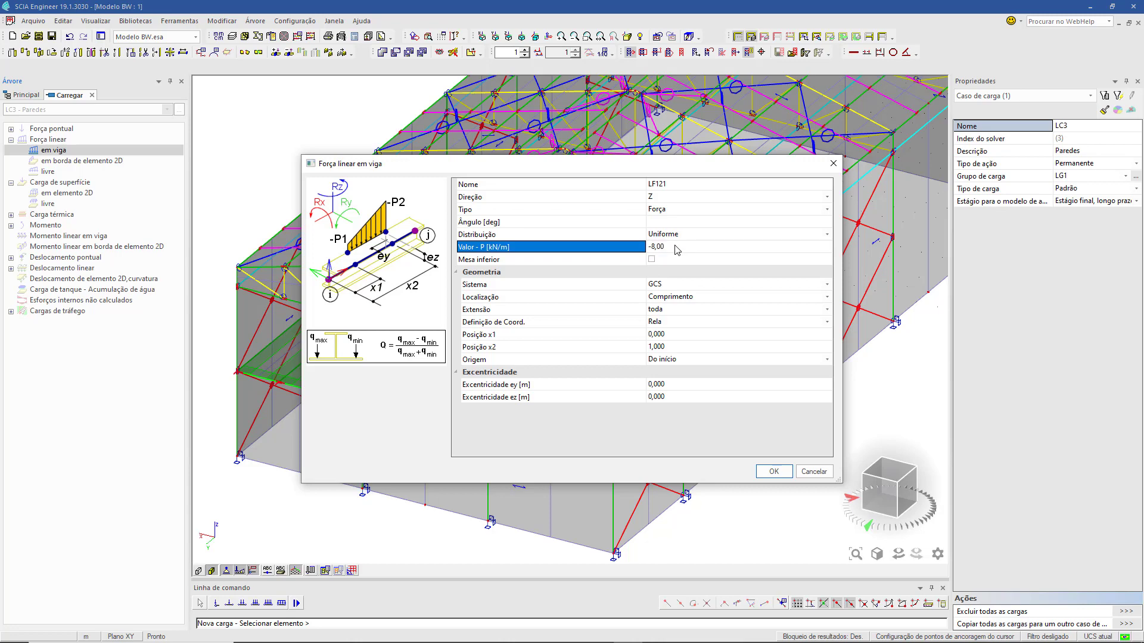
Switch the line force's distribution to Trapezoidal and back to Uniforme
left_click(684, 236)
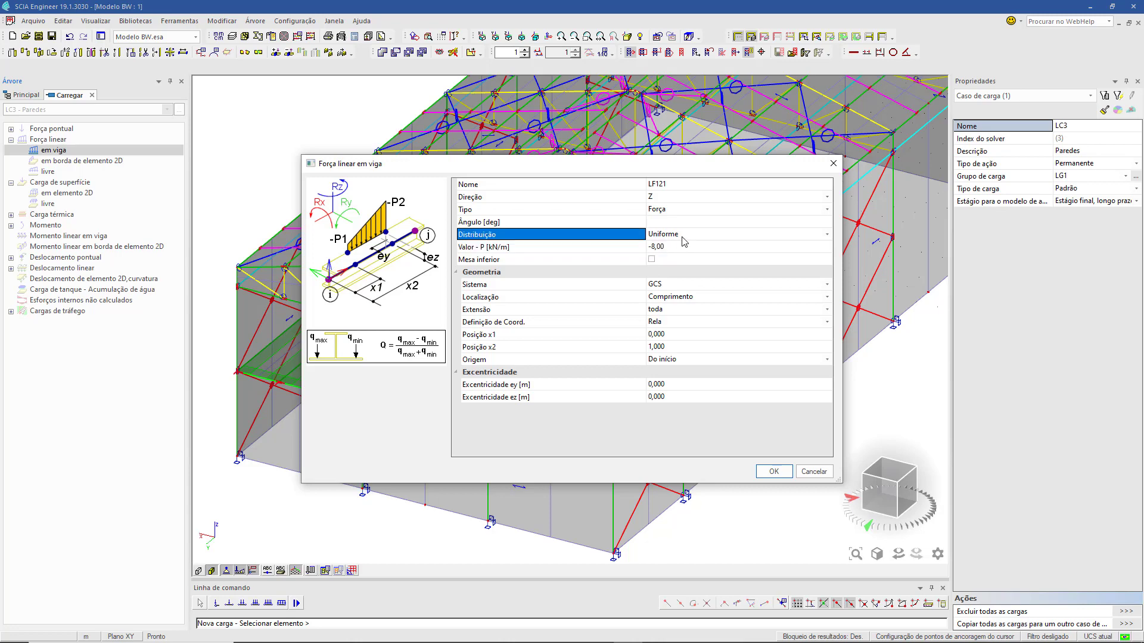
left_click(684, 236)
left_click(675, 256)
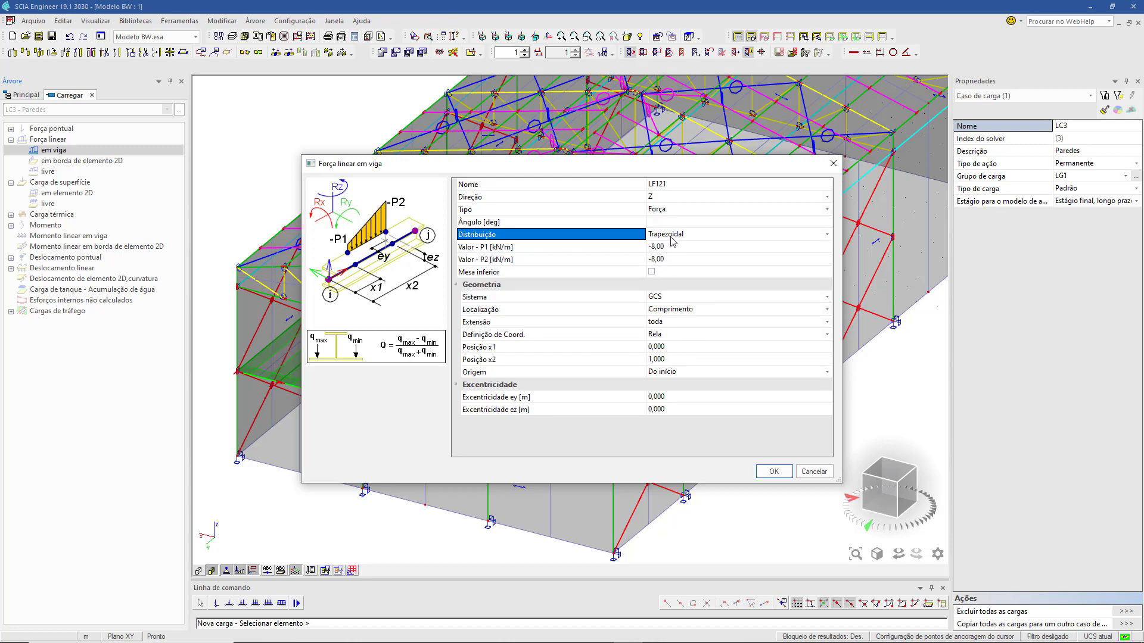
left_click(671, 237)
left_click(668, 246)
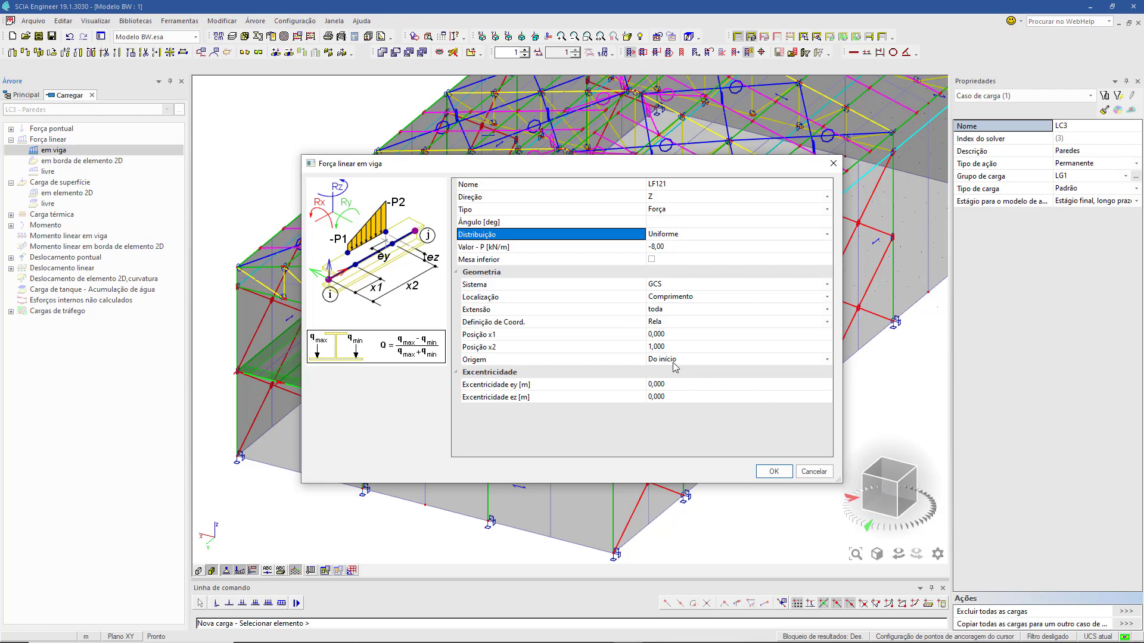
Confirm the line force and, in the front view, apply it to the longitudinal edge beams at floor level
left_click(774, 472)
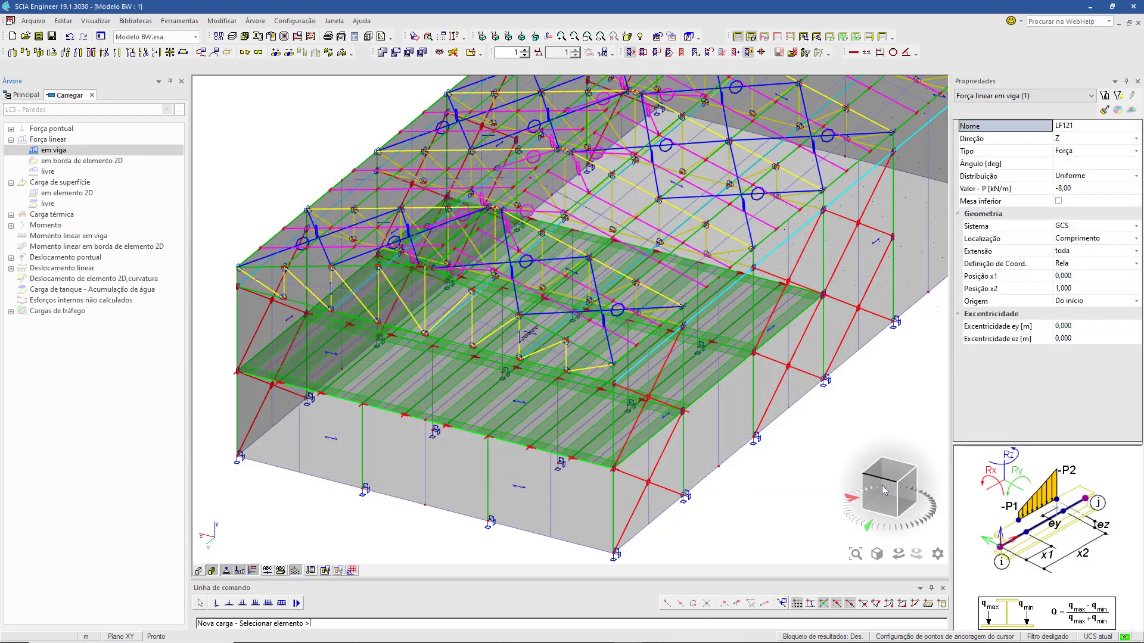
left_click(883, 489)
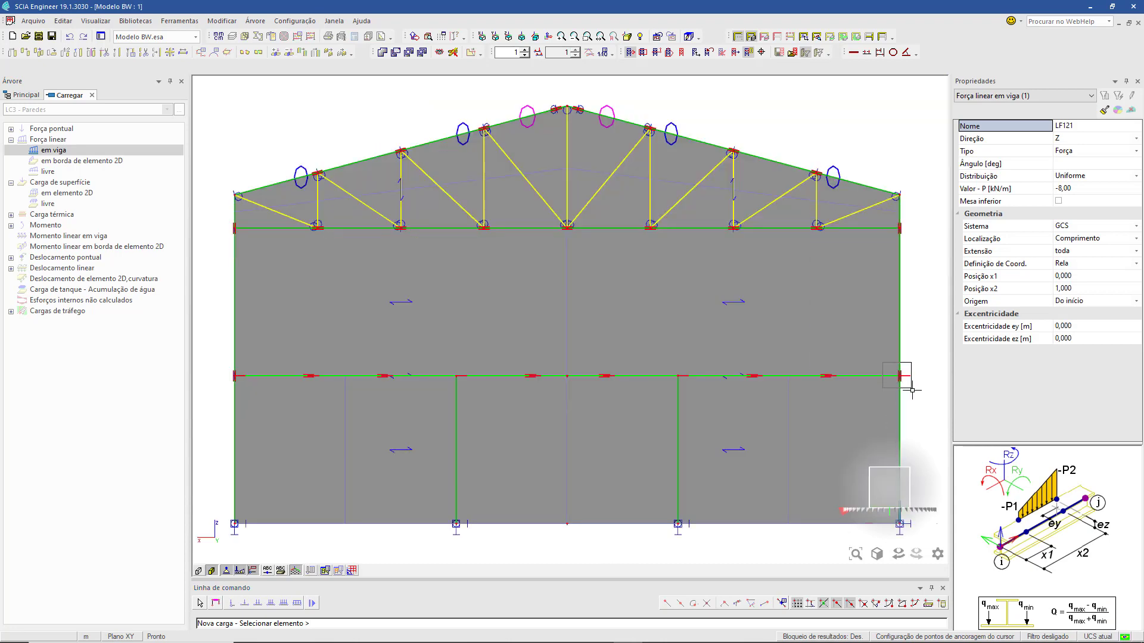
left_click(891, 376)
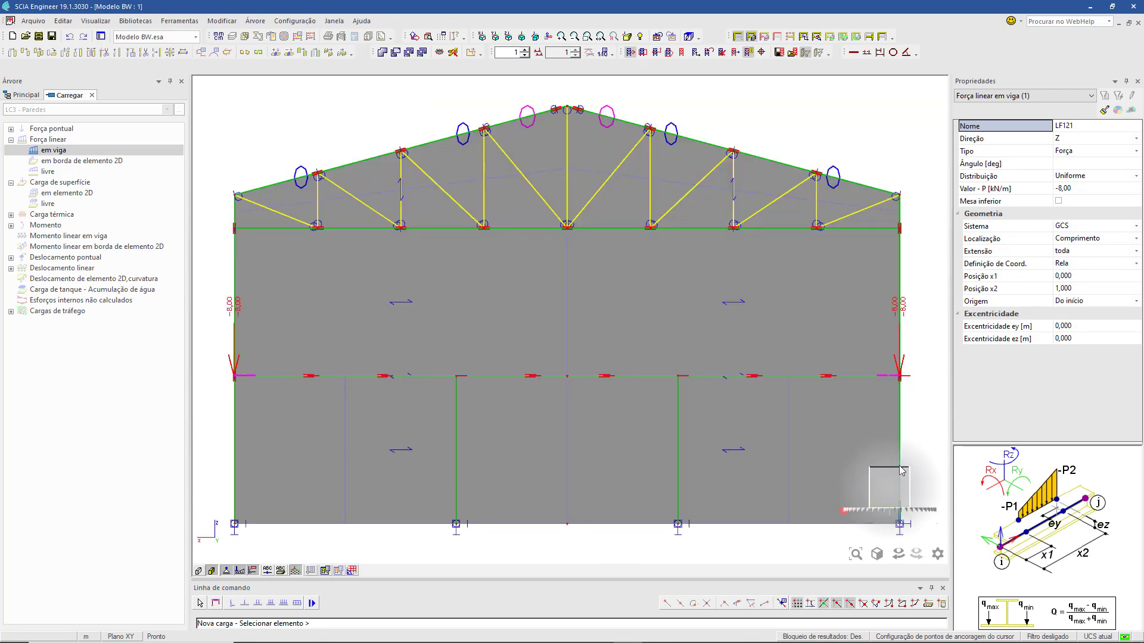
In the side view, apply the same line force to the floor's front transverse edge beams and end the load placement
left_click(903, 495)
left_click(905, 497)
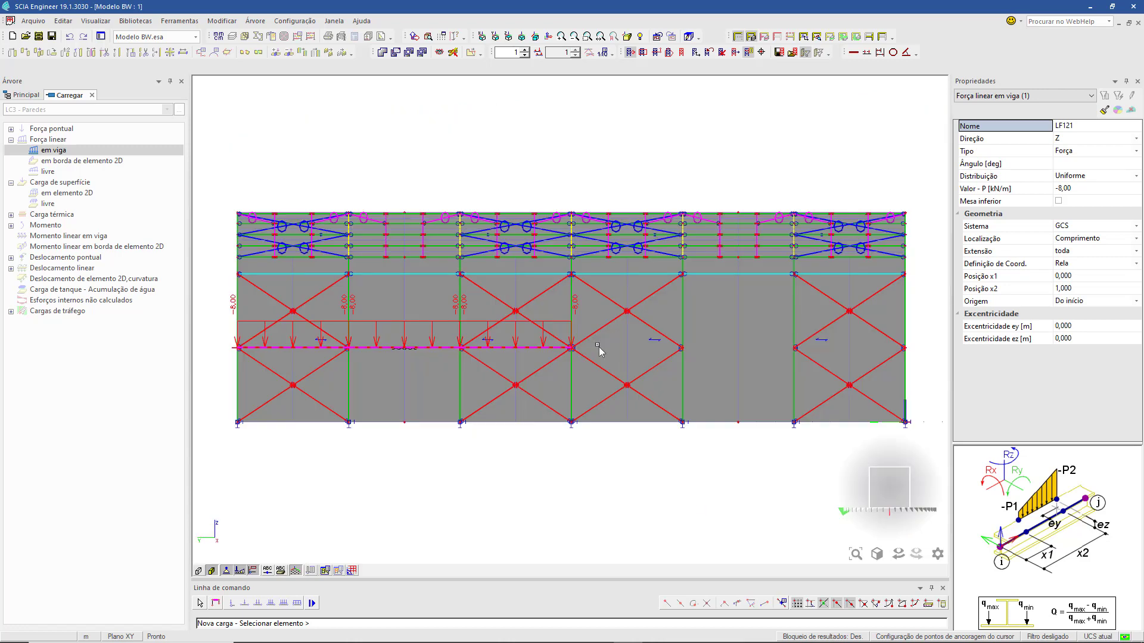
left_click_drag(222, 326, 260, 367)
key("Escape")
key("Escape")
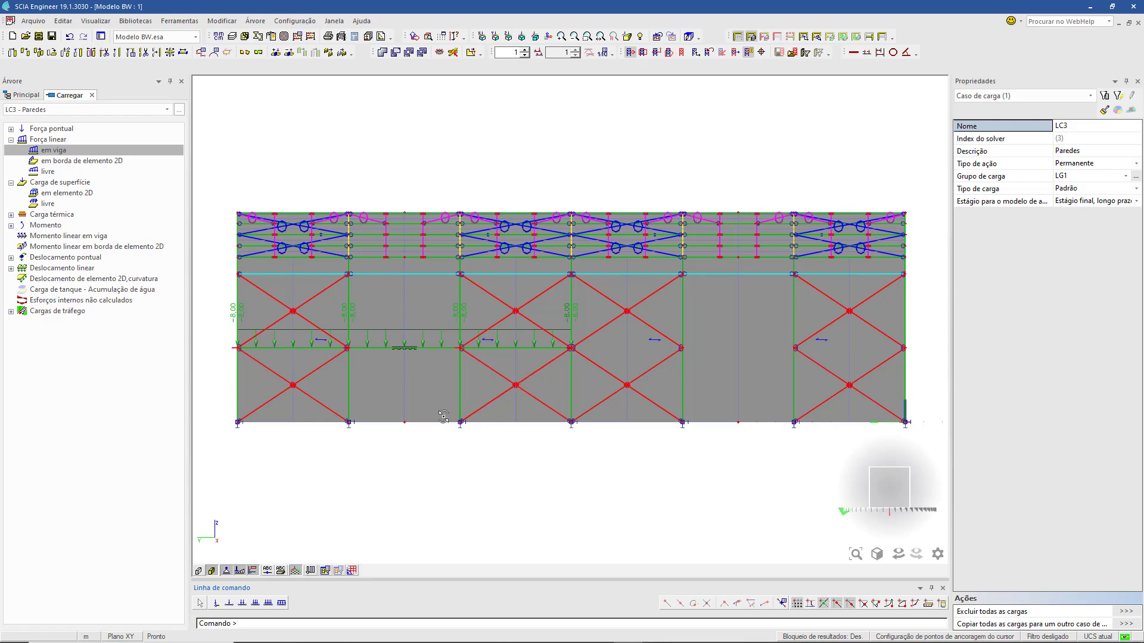
Make LC4 - Cobertura the active load case
right_click_drag(441, 414, 495, 470, "ctrl")
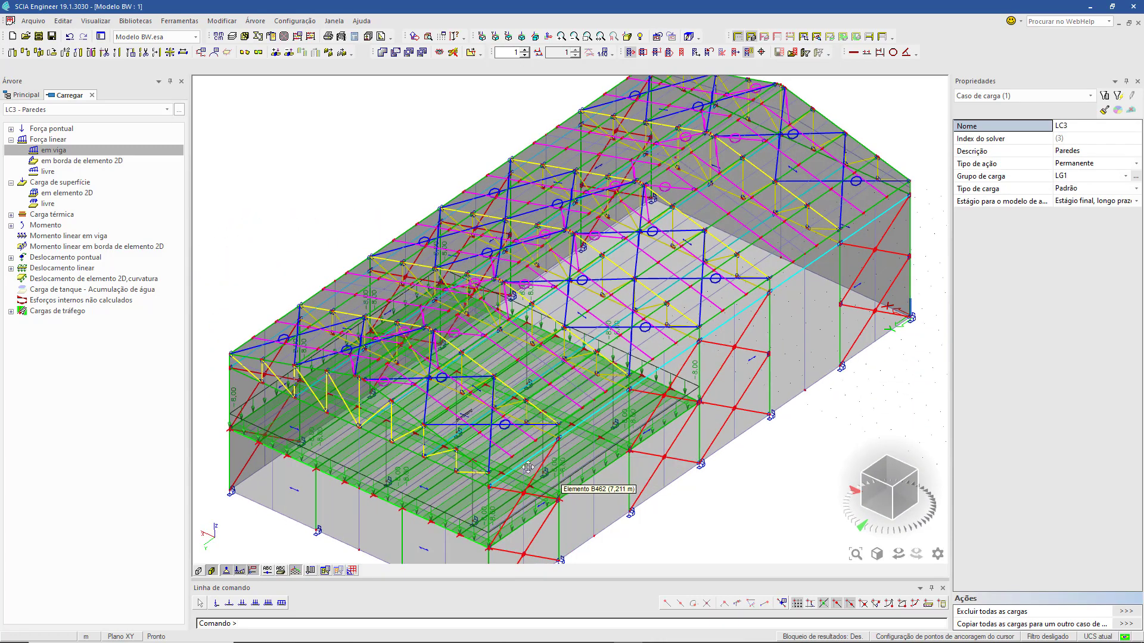
right_click_drag(522, 519, 516, 479, "ctrl")
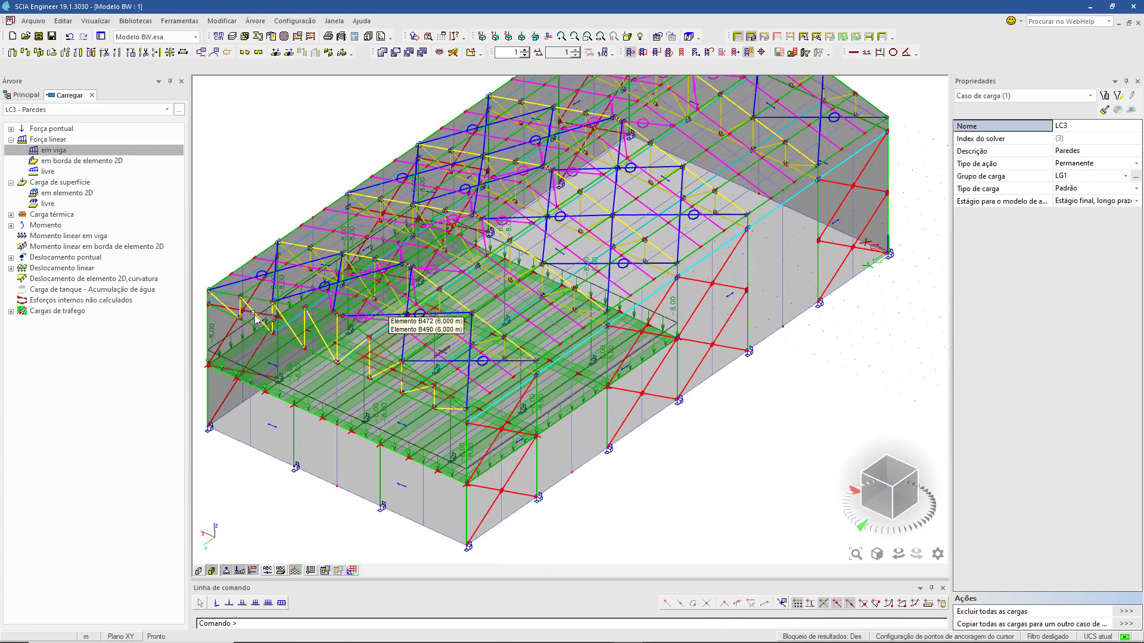
left_click(100, 109)
left_click(113, 157)
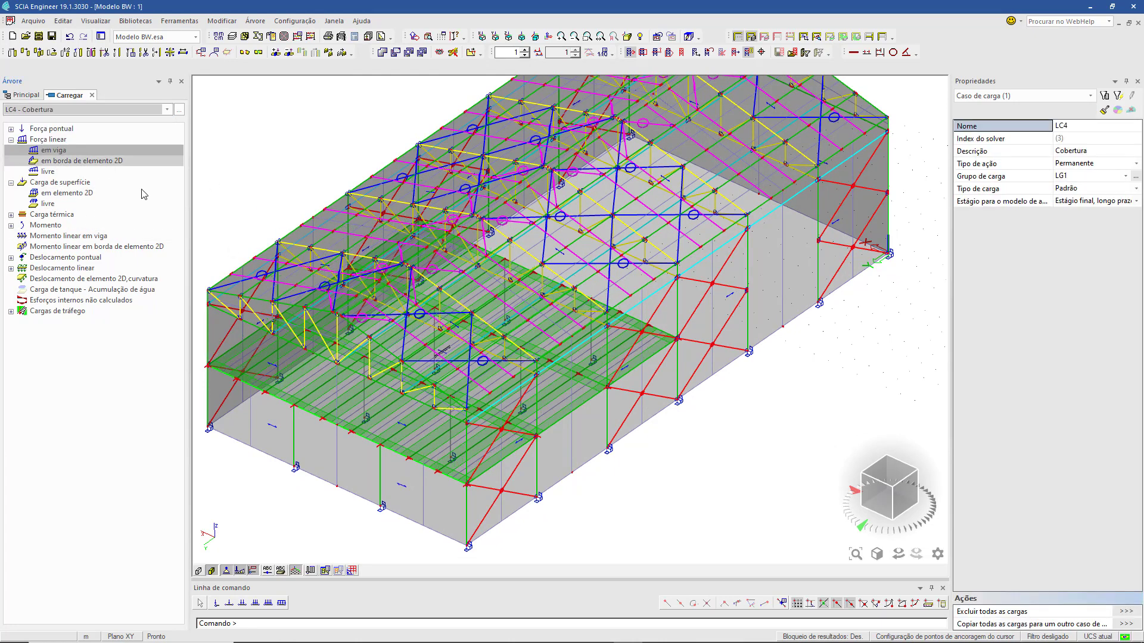
Set the layer activity to a single active layer and choose Painel so only the load panels are displayed
left_click(752, 37)
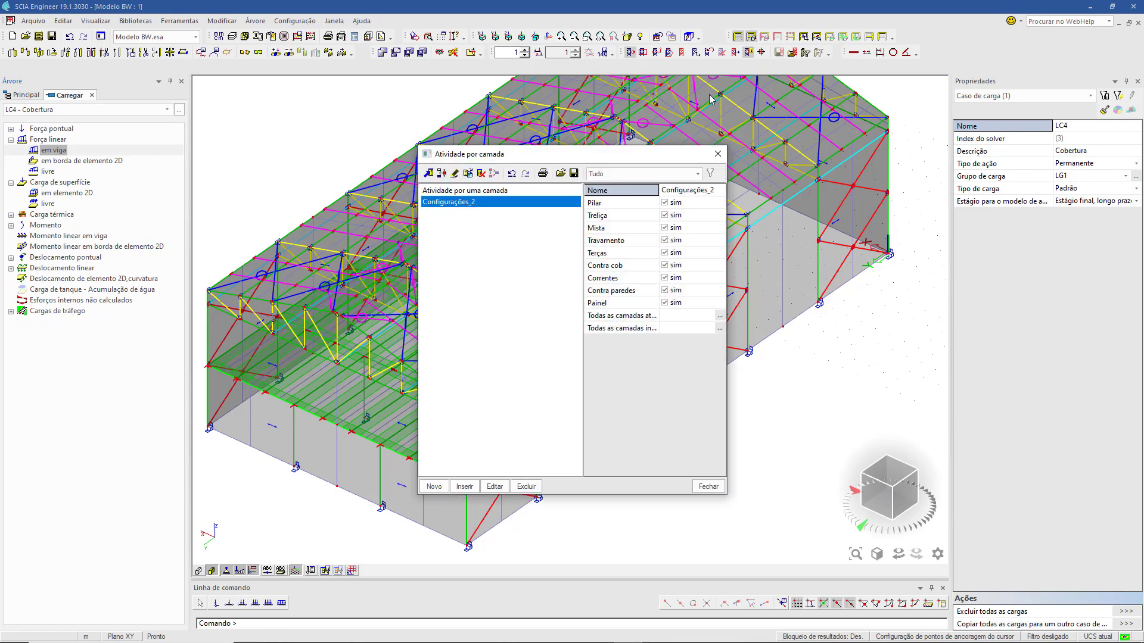
left_click(540, 193)
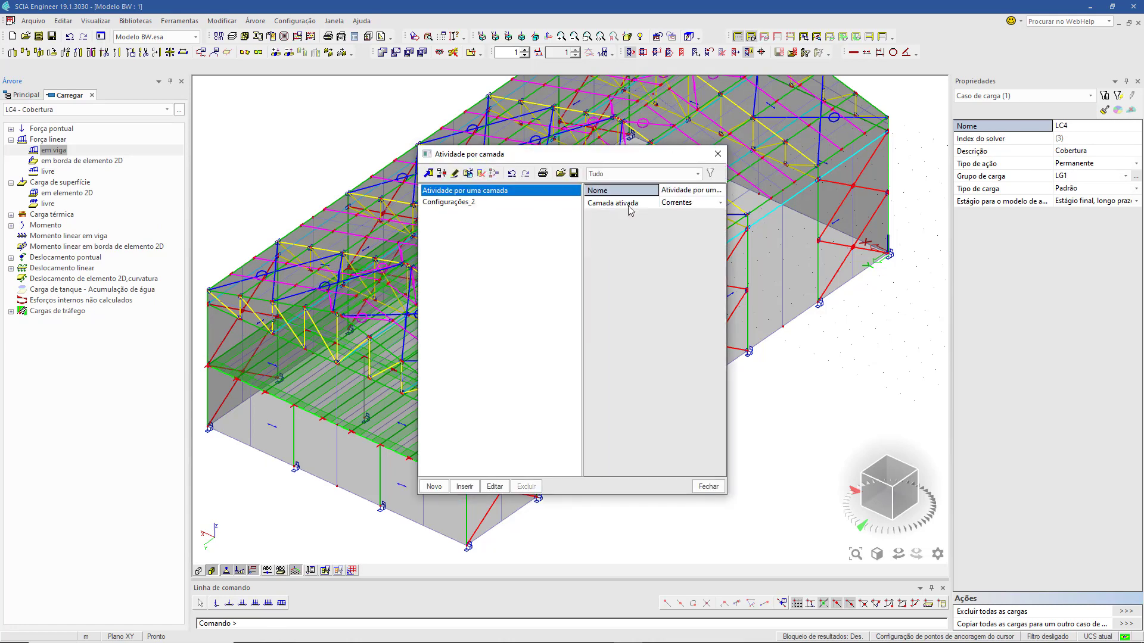
left_click(696, 205)
left_click(679, 287)
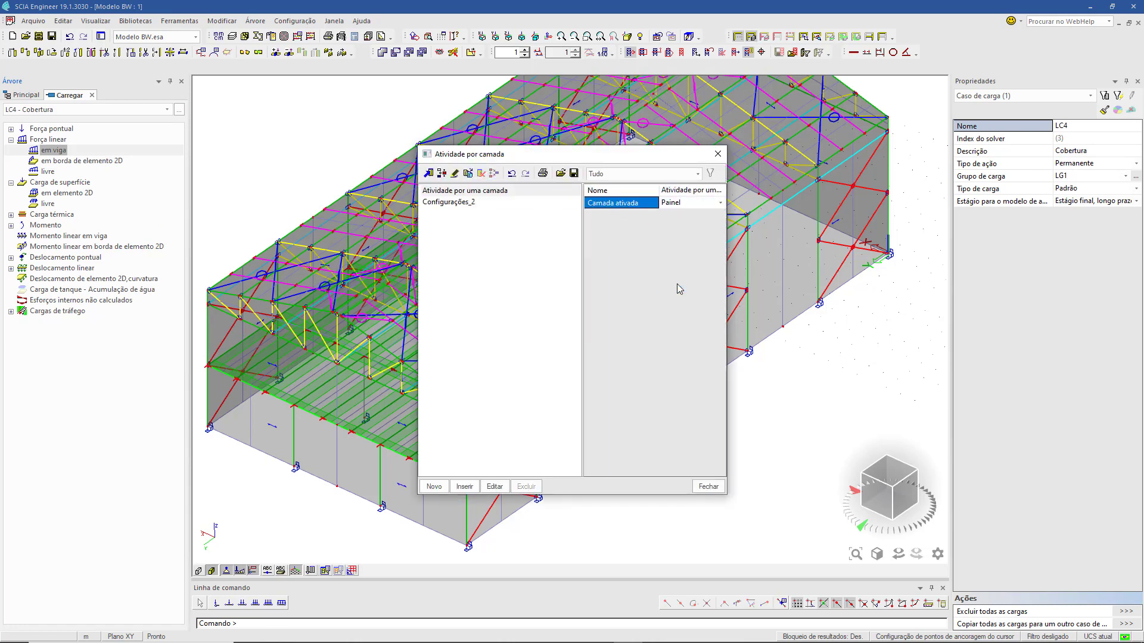
left_click(709, 486)
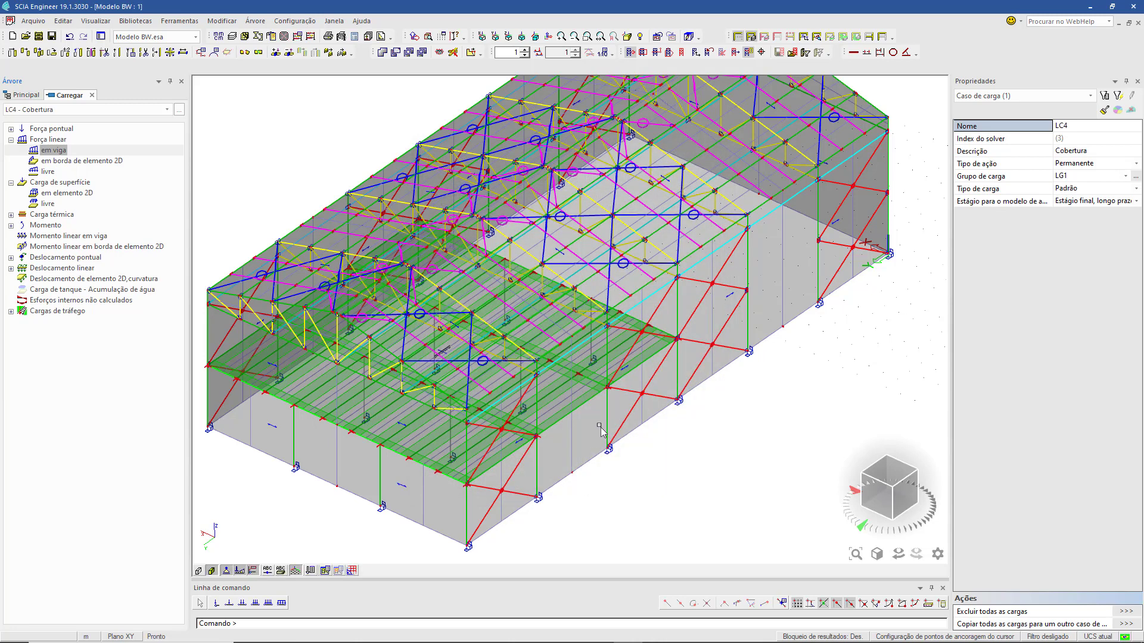
In the front view, define a surface load on a 2D element of -0,50 kN/m² in Z for LC4
left_click(903, 491)
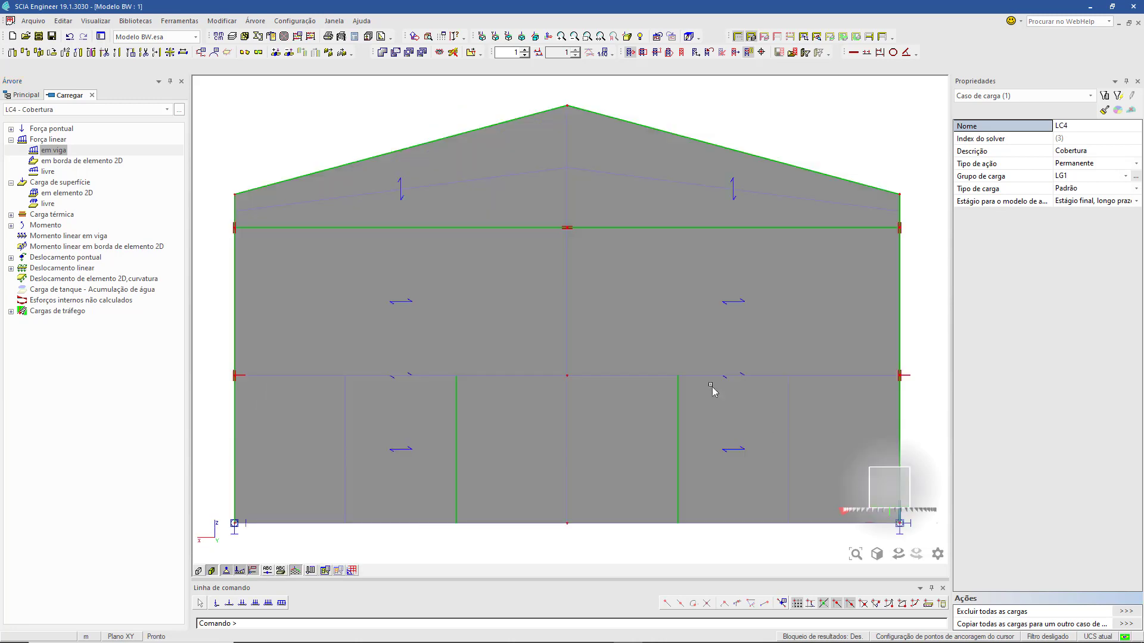
scroll(602, 318, "down", 2)
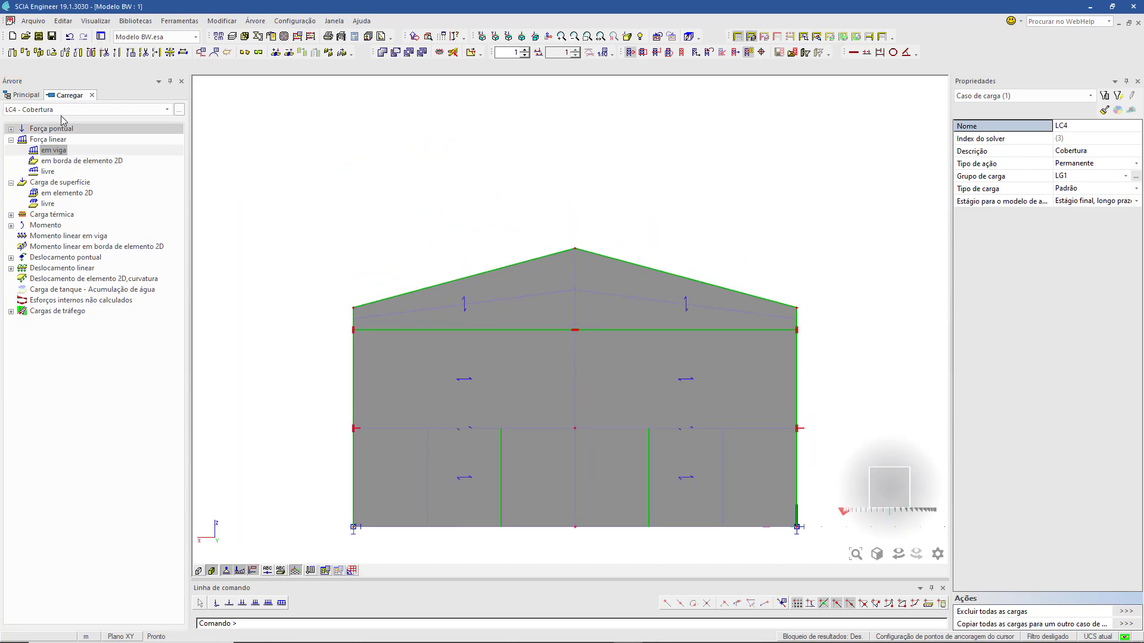
double_click(65, 192)
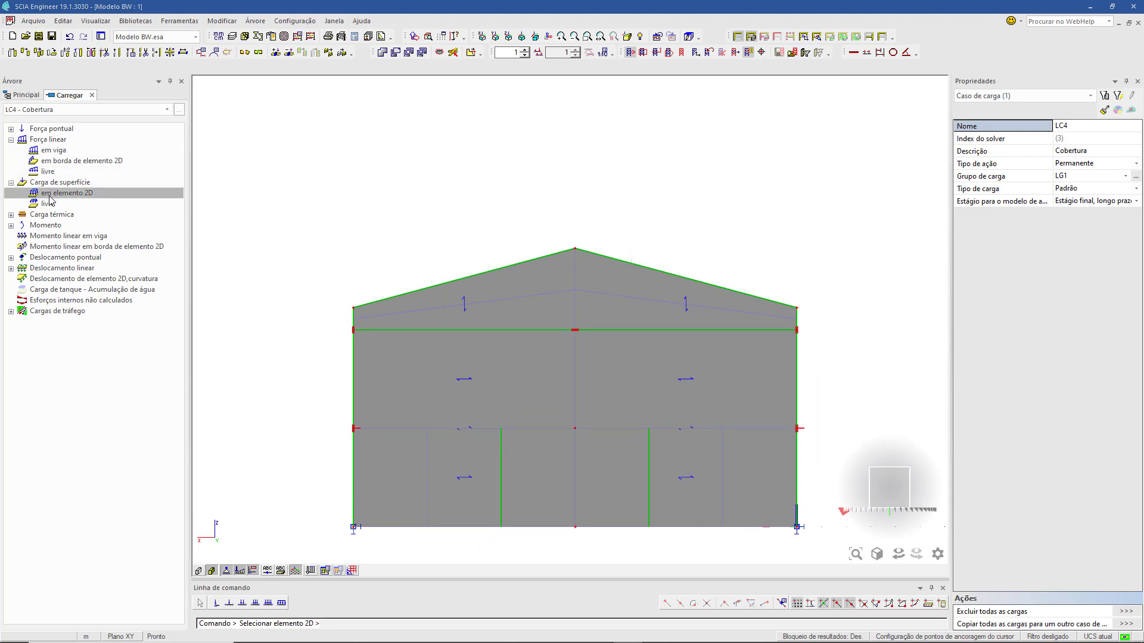
left_click(680, 222)
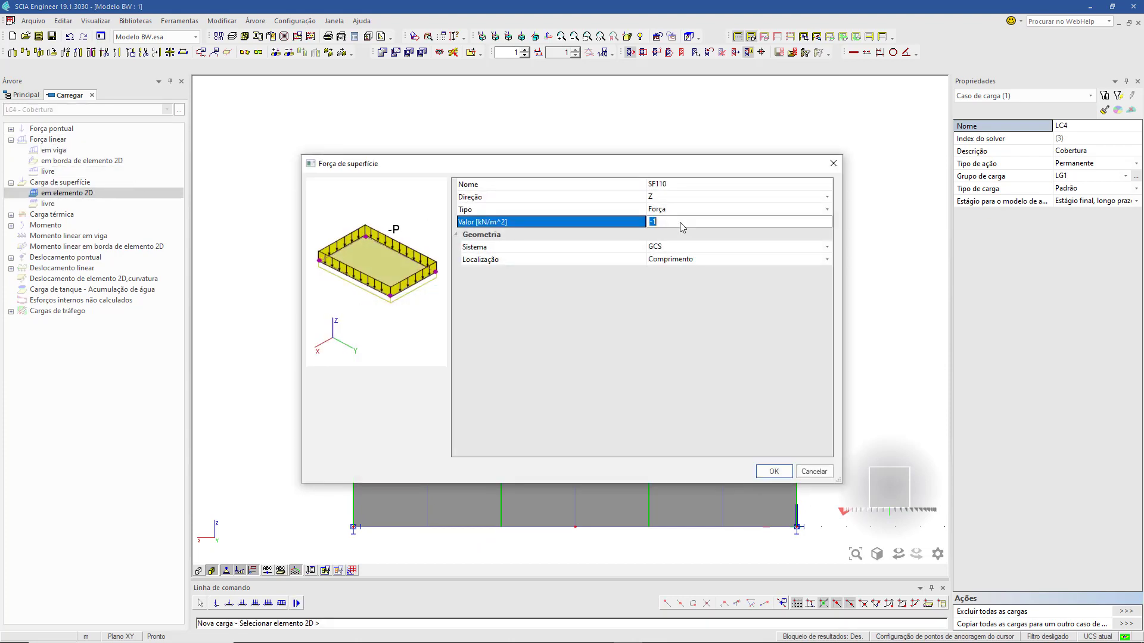
type("-0,50")
key("Return")
left_click(773, 471)
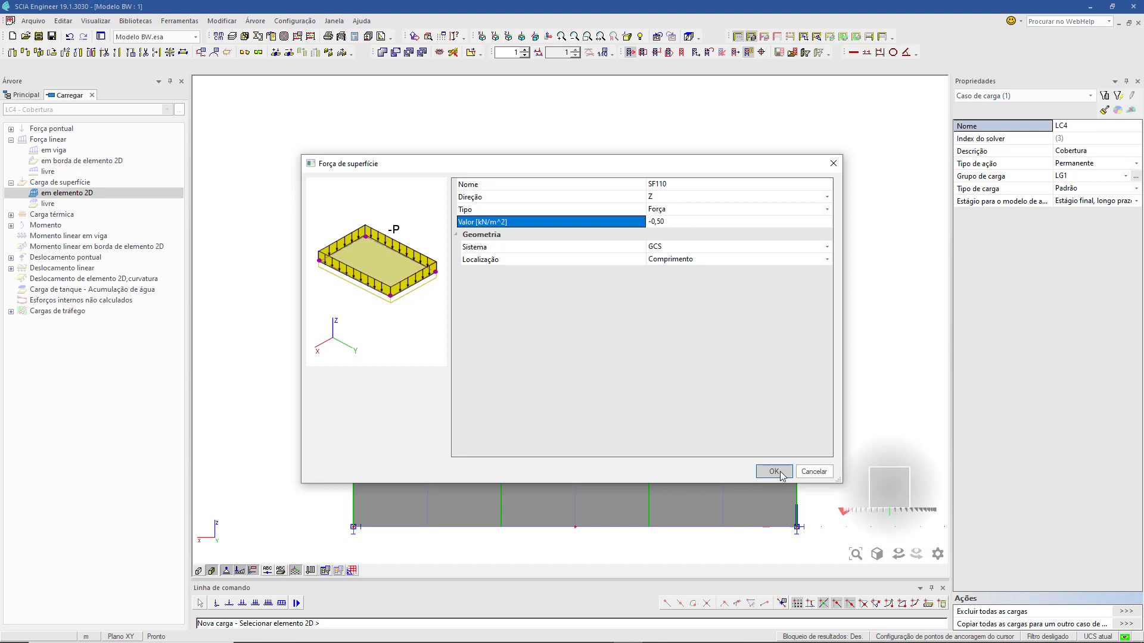
Apply the LC4 surface load to the panels of both roof slopes and end the load placement
left_click_drag(325, 242, 589, 310)
left_click_drag(561, 225, 812, 320)
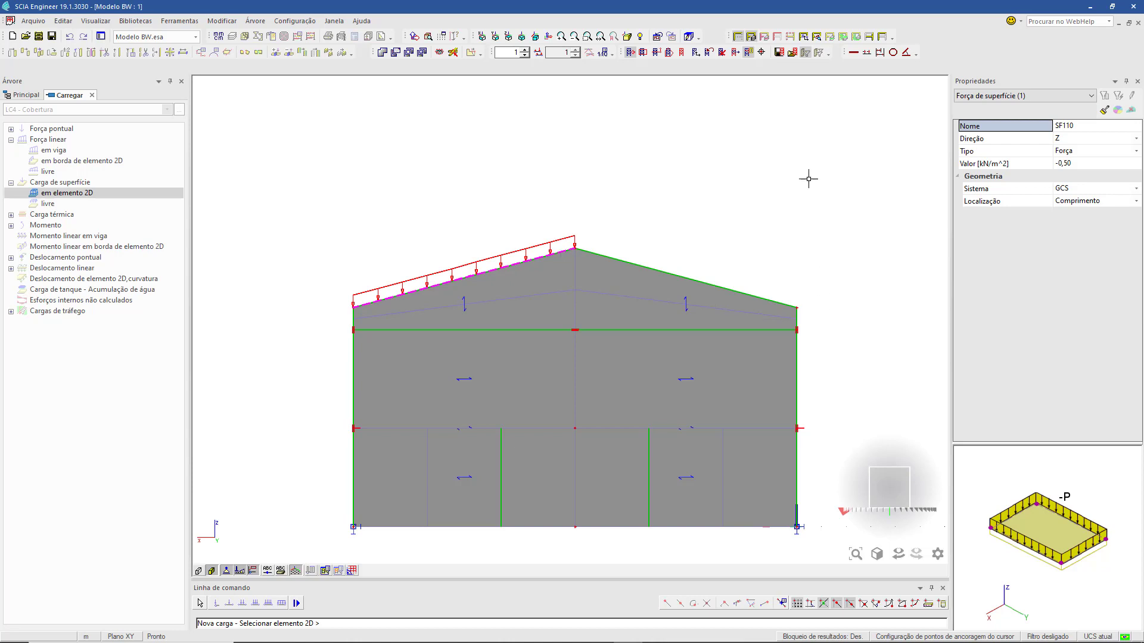
key("Escape")
key("Escape")
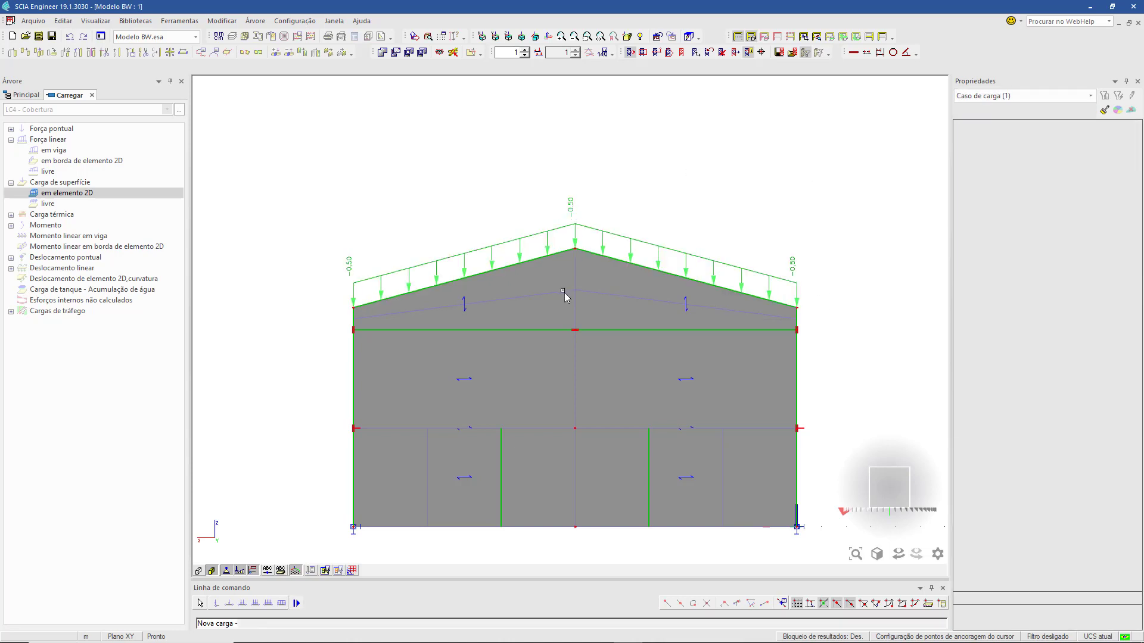
Inspect the properties of one surface load on the roof slope and clear the selection
left_click(546, 254)
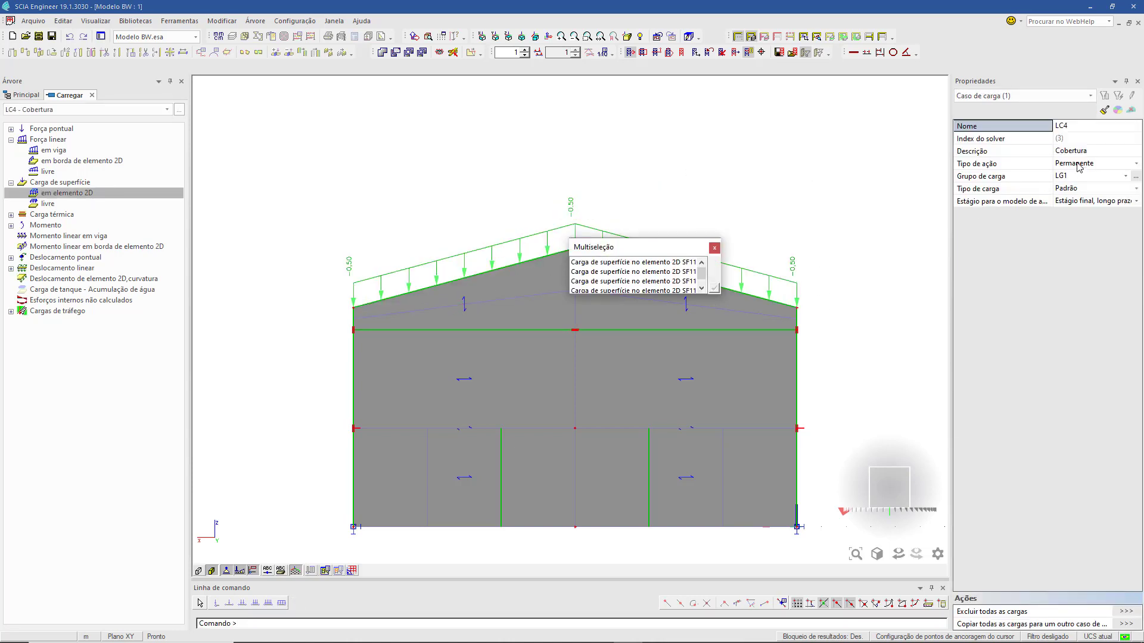
left_click(687, 265)
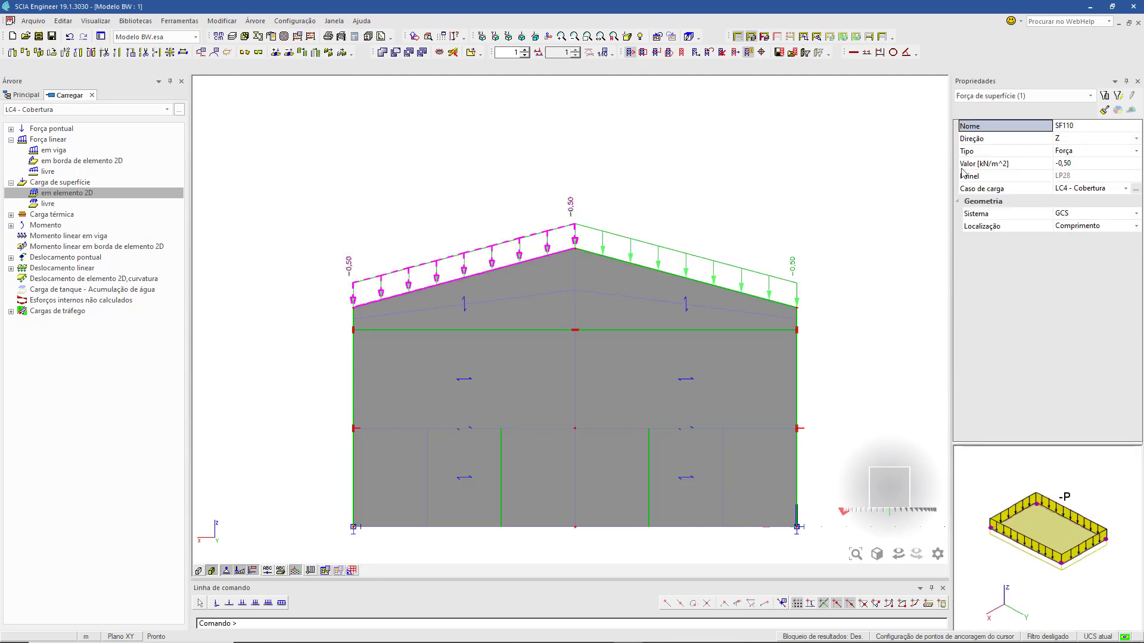
key("Escape")
left_click(31, 109)
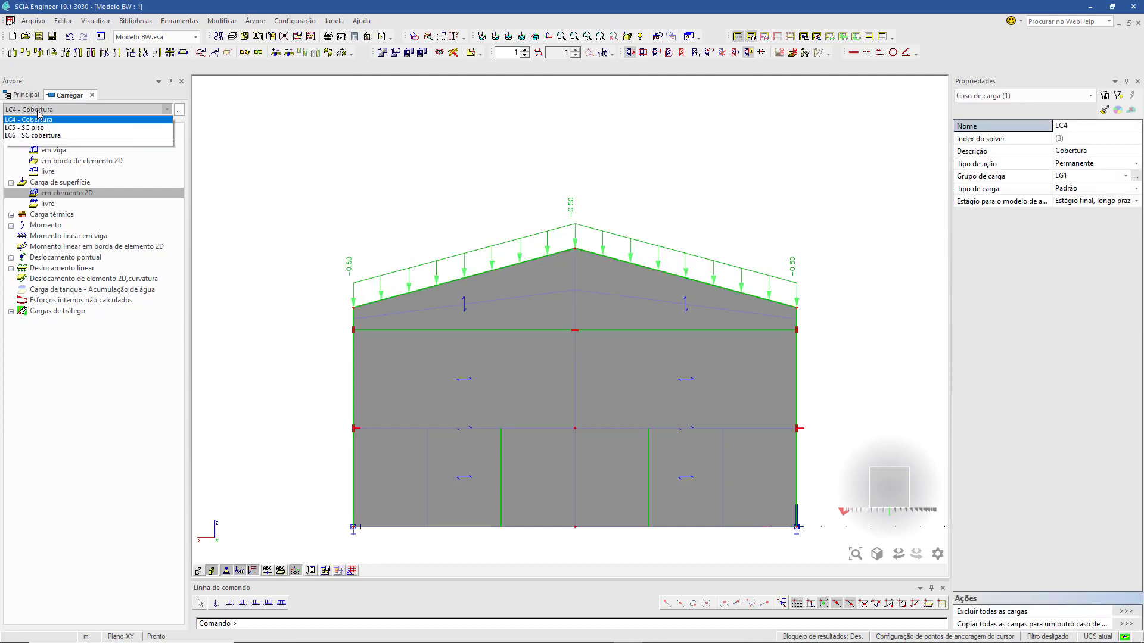
left_click(33, 168)
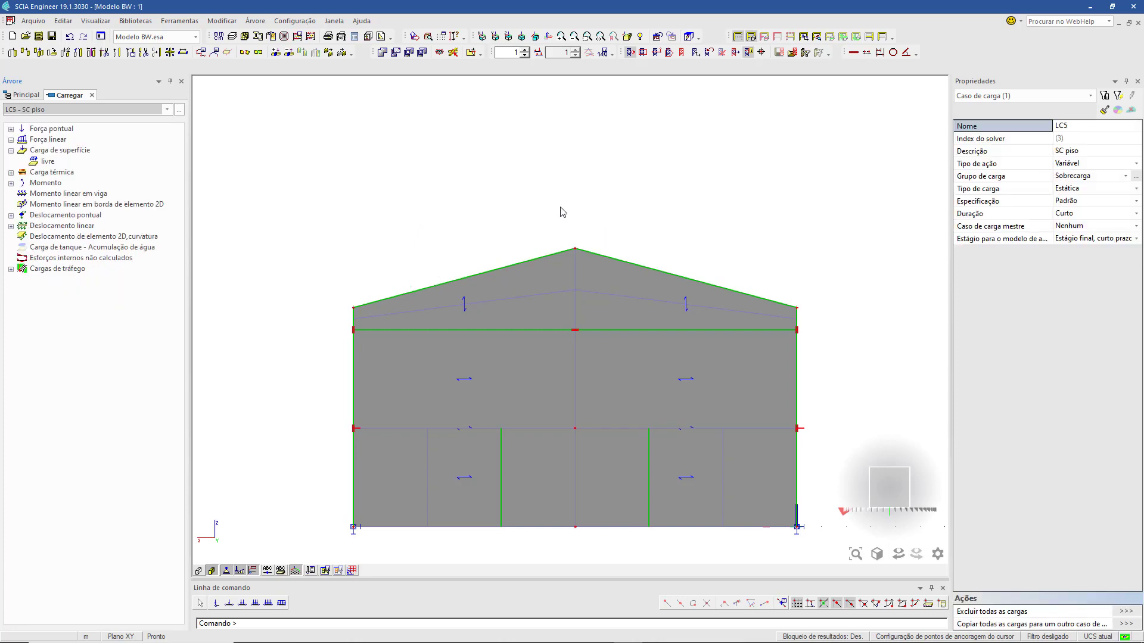
right_click_drag(724, 299, 797, 289, "ctrl")
left_click(881, 477)
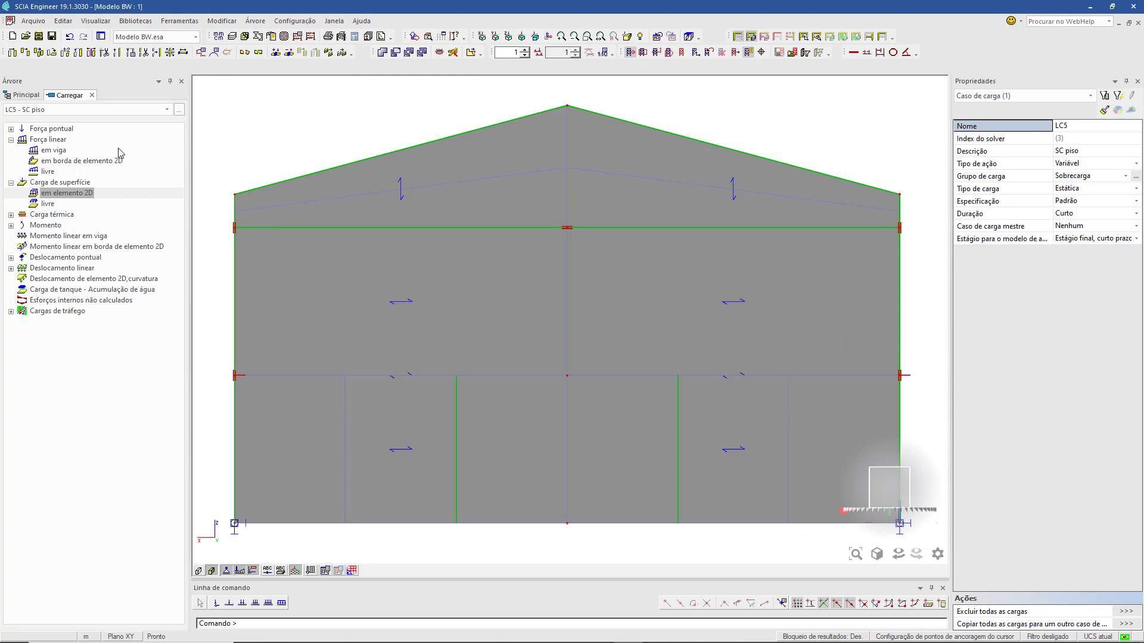
Make LC6 - SC cobertura the active load case and define a surface load on 2D elements of -0,50 kN/m² in Z
left_click(36, 109)
left_click(47, 174)
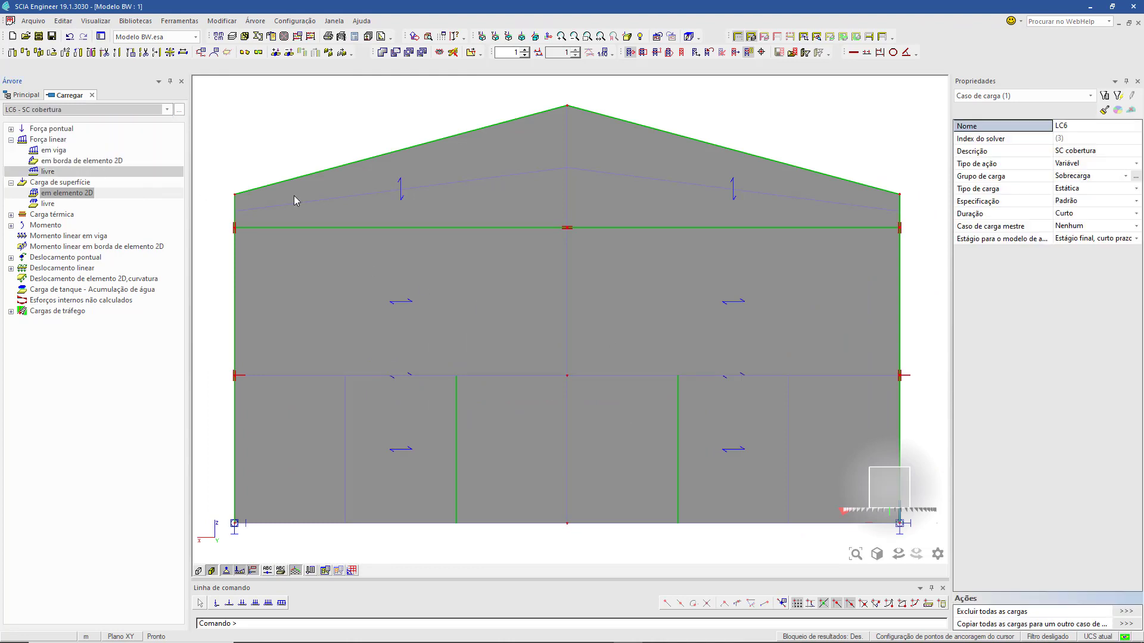
double_click(55, 195)
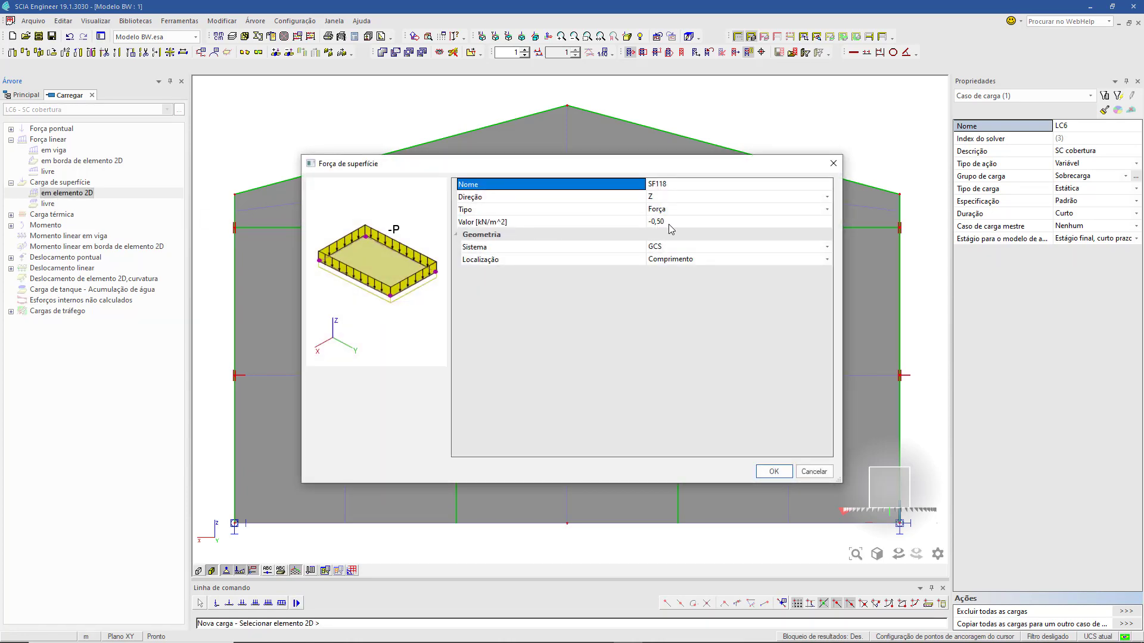
left_click(671, 229)
left_click(670, 225)
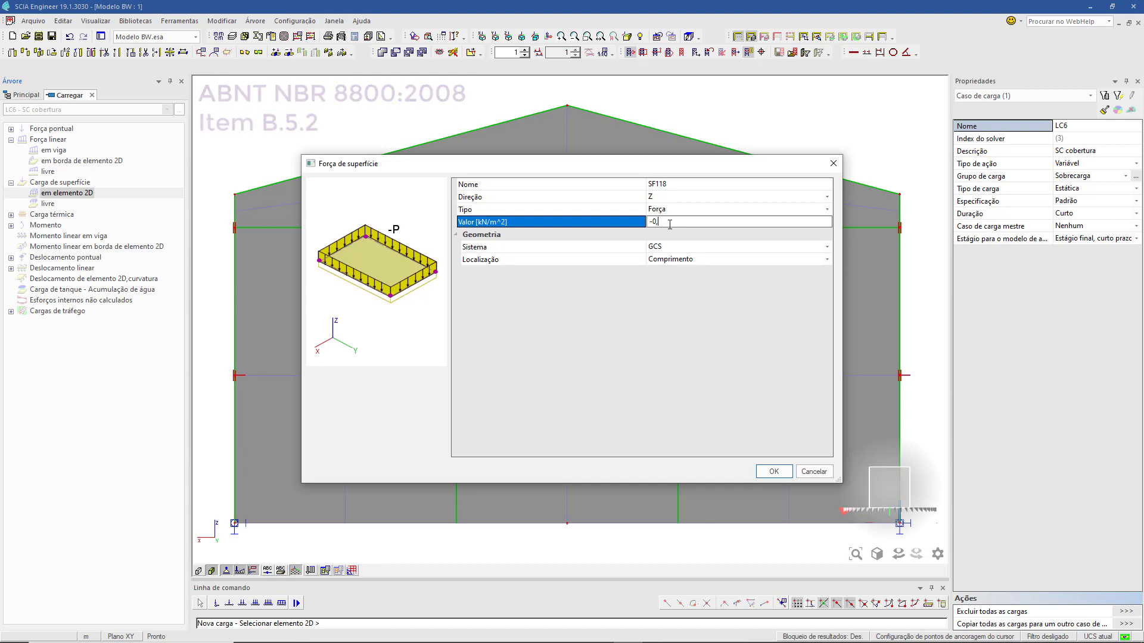
type("50")
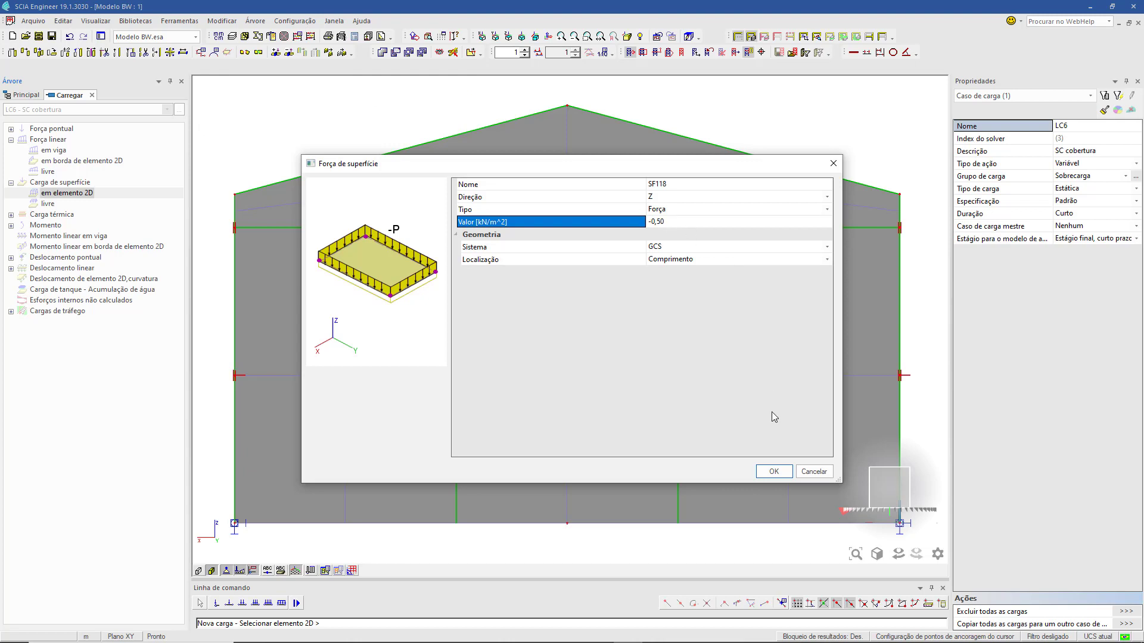
left_click(774, 471)
Apply the LC6 roof live load to the panels of both roof slopes and end the load placement
left_click_drag(226, 100, 603, 202)
left_click_drag(560, 95, 926, 215)
key("Escape")
key("Escape")
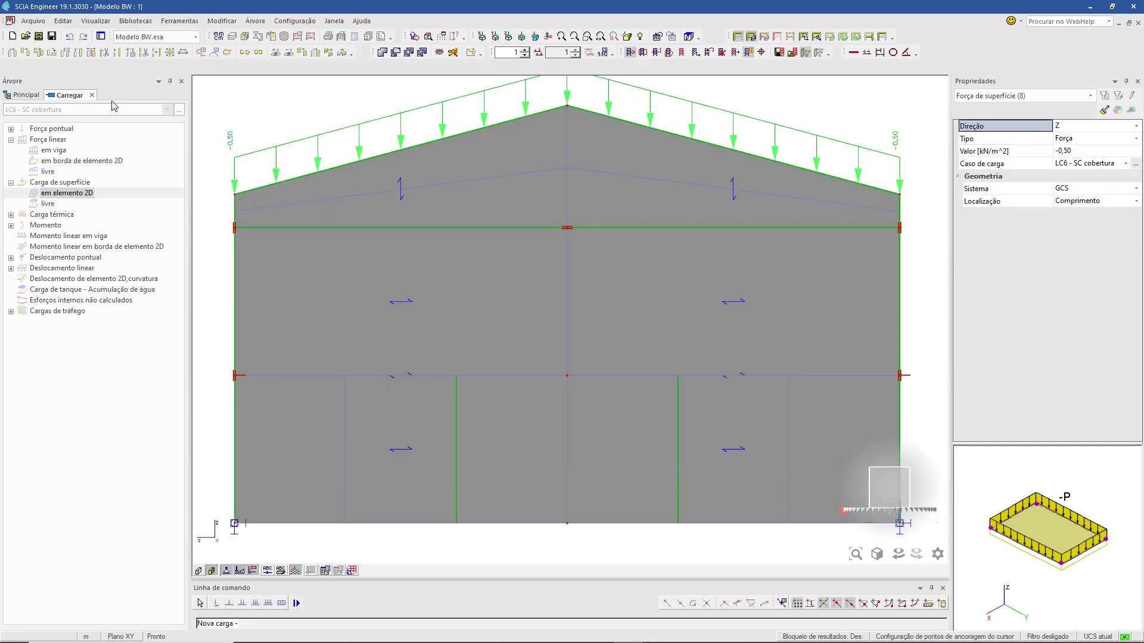
Make LC5 - SC piso the active load case and, in a 3D view, display all layers with the Configurações_2 layer activity
left_click(60, 114)
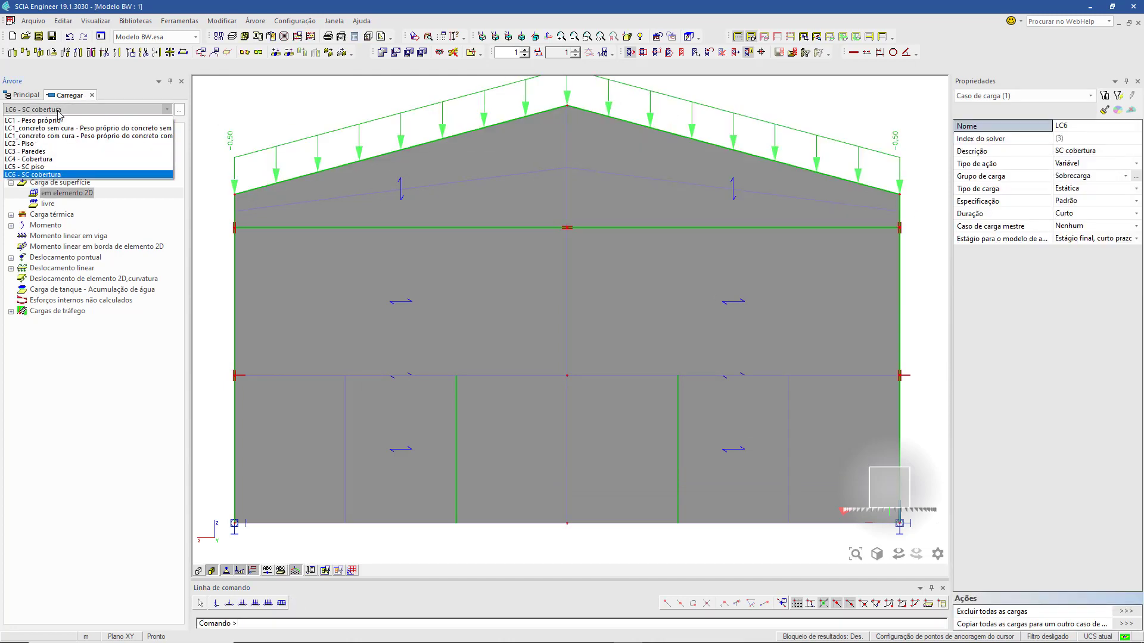
left_click(51, 165)
scroll(401, 209, "down", 5)
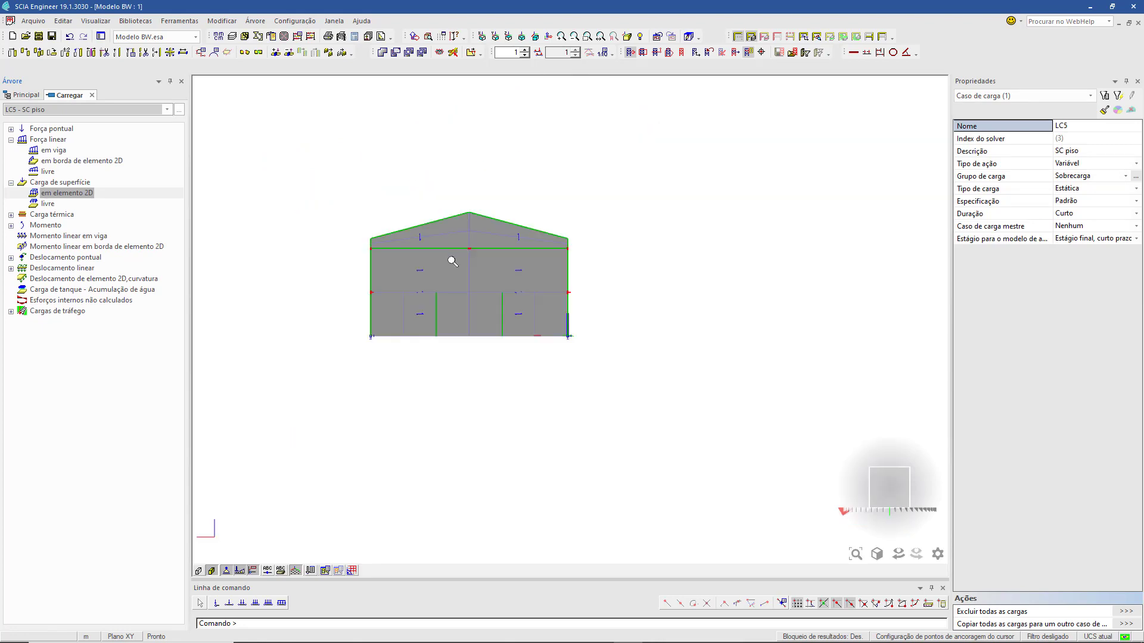
left_click(765, 38)
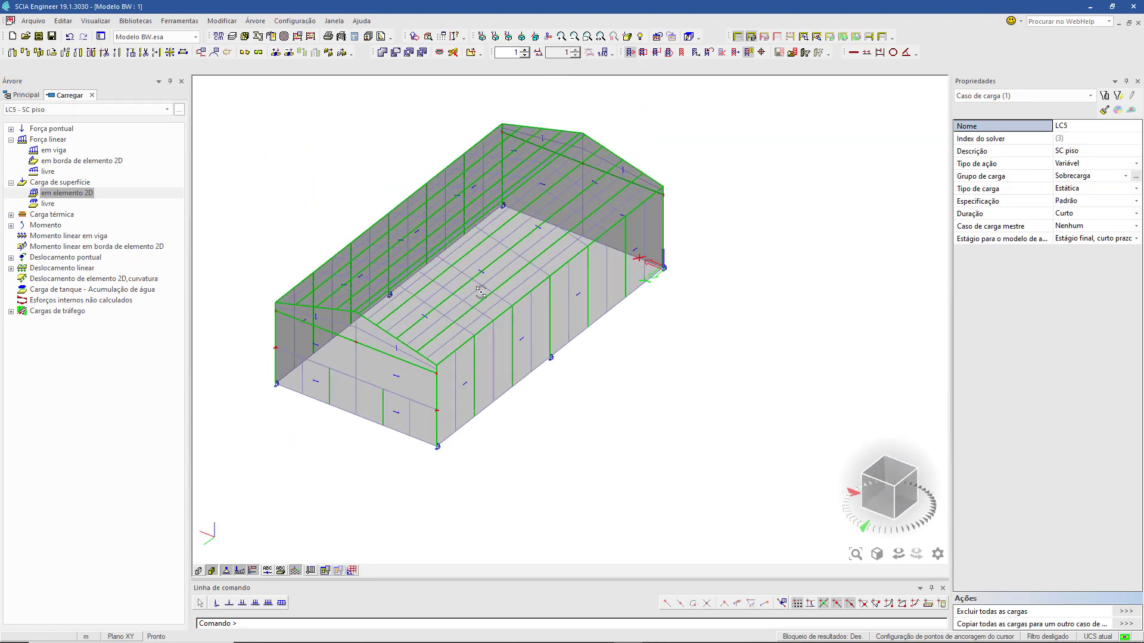
left_click(750, 37)
left_click(486, 203)
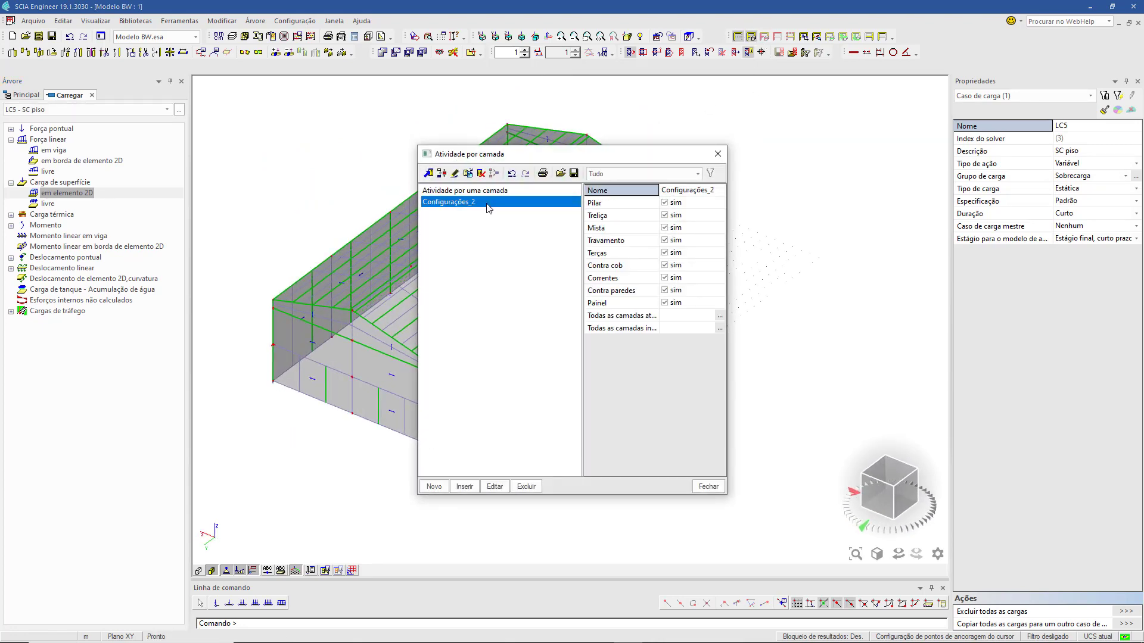
left_click(707, 487)
Define a force-type surface load on a 2D element of -2 kN/m² in Z for LC5
double_click(65, 193)
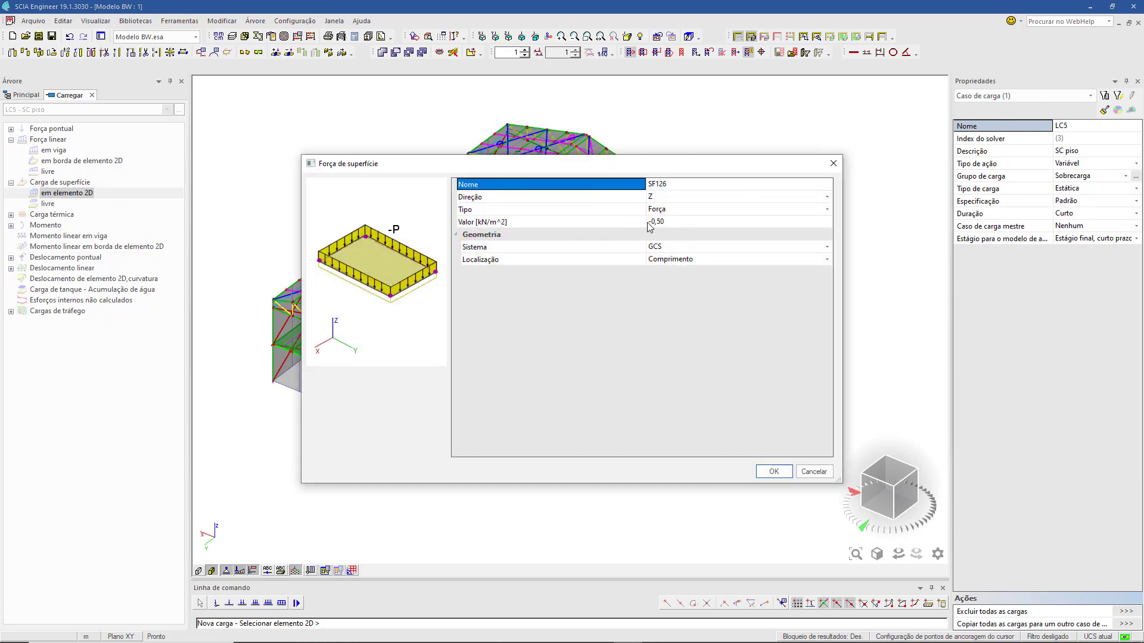
left_click(691, 222)
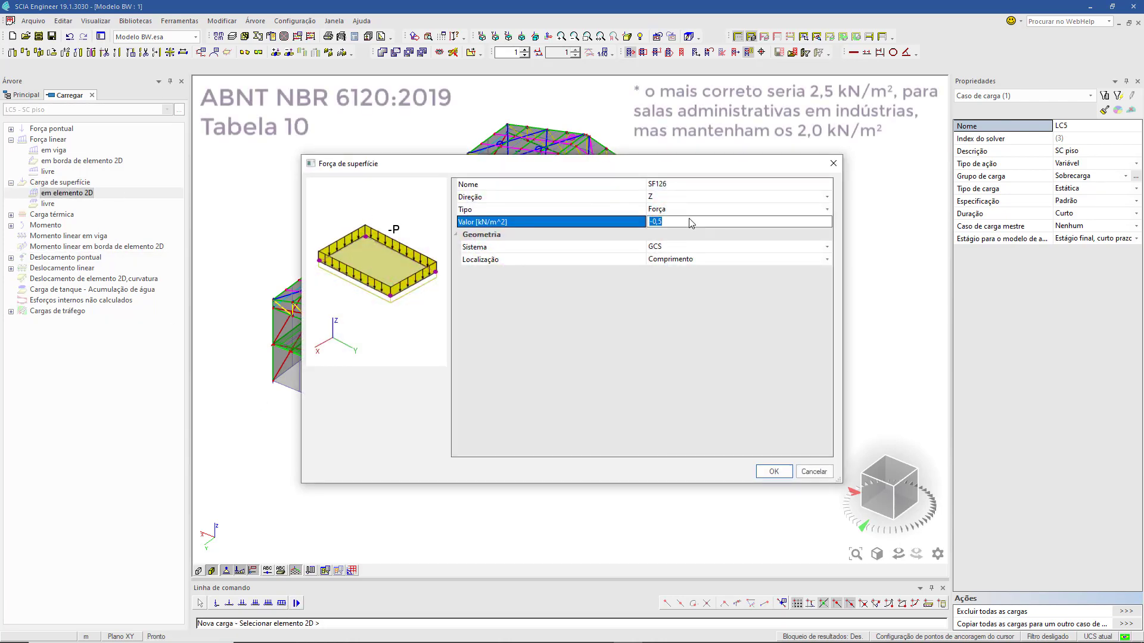
type("-2")
key("Return")
left_click(779, 475)
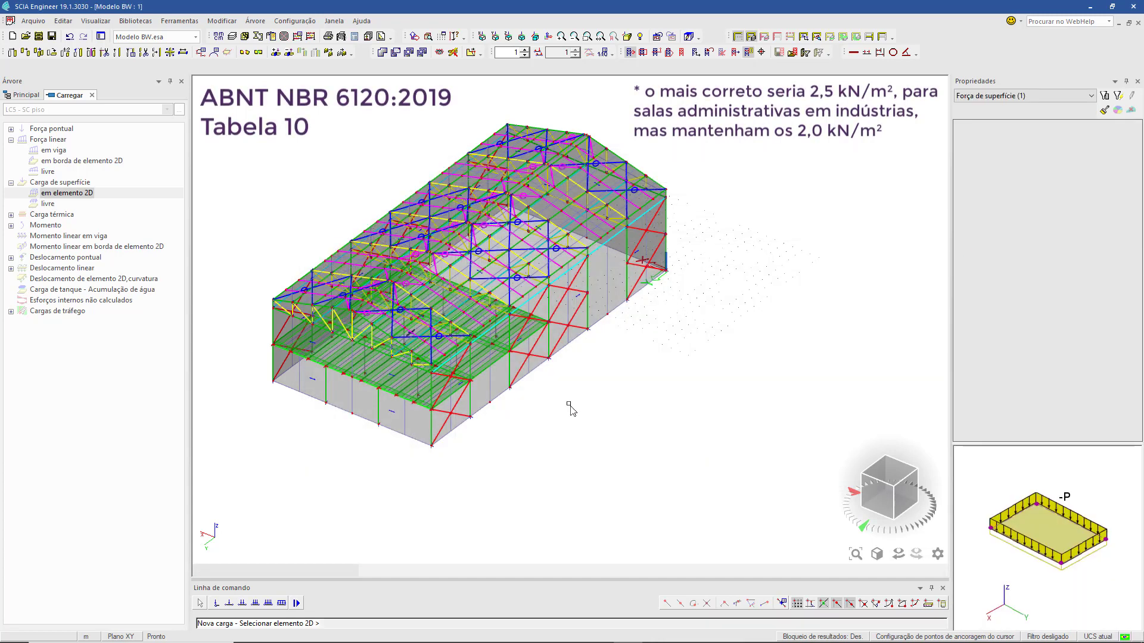
Apply the floor live load to the floor slab S1 and end the load placement
scroll(401, 386, "up", 5)
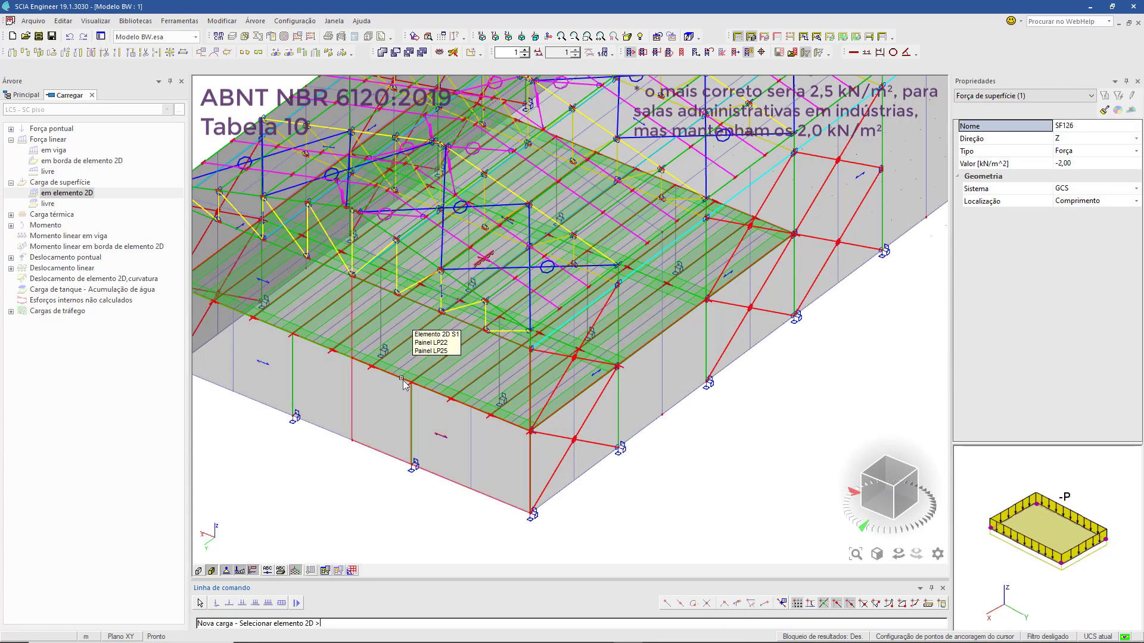
left_click(400, 386)
left_click(442, 405)
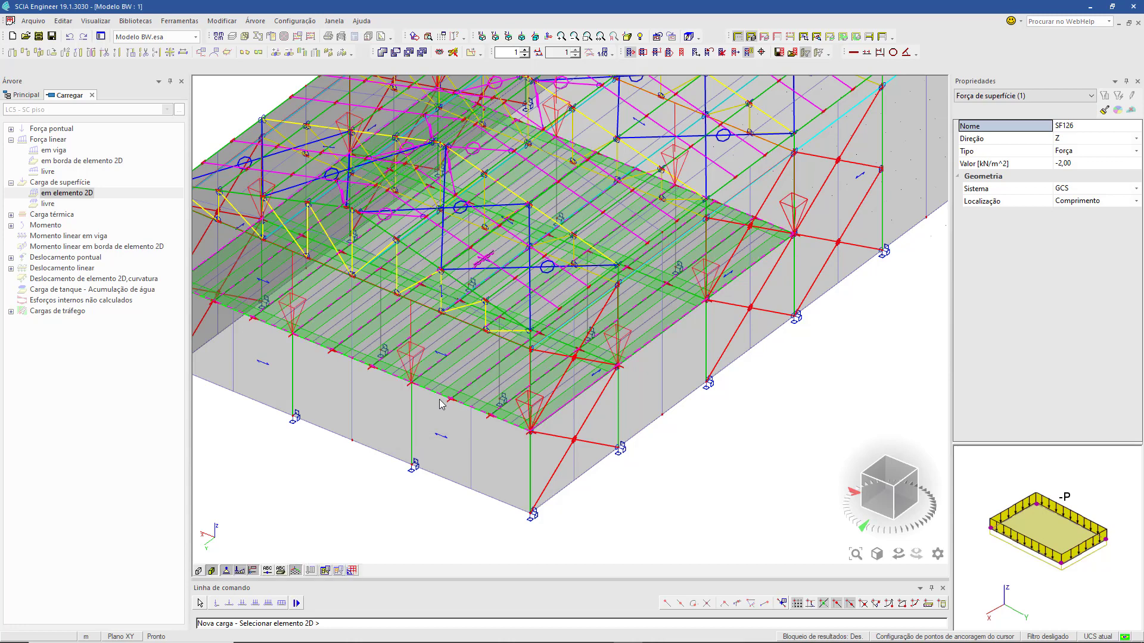
key("Escape")
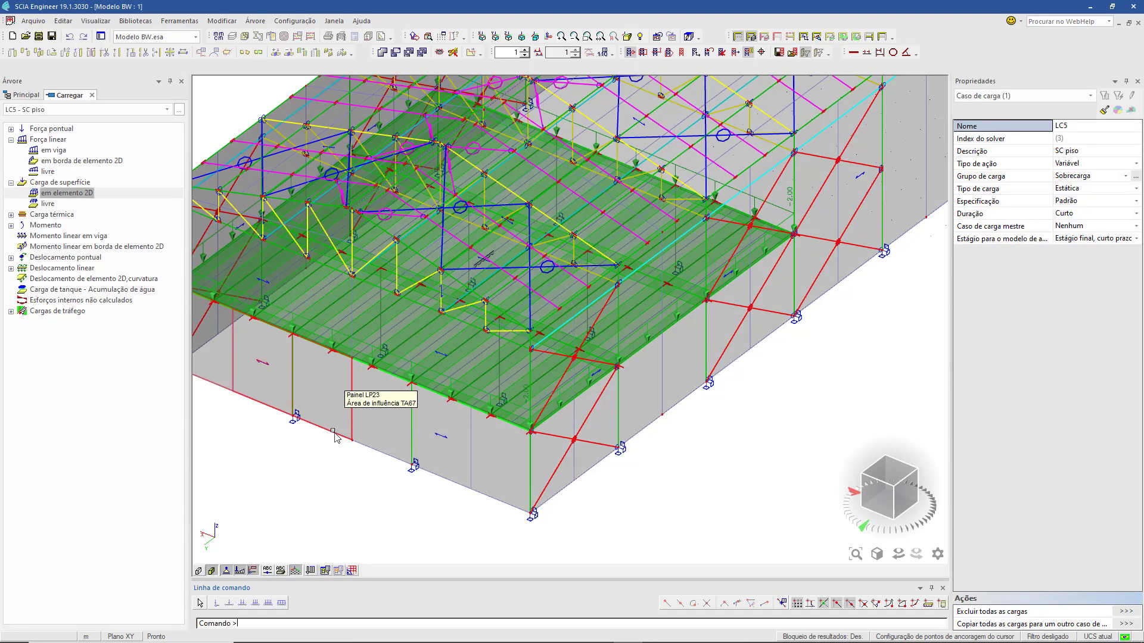
Make LC6 - SC cobertura the active load case to review the roof live loads on the whole model
scroll(368, 385, "down", 3)
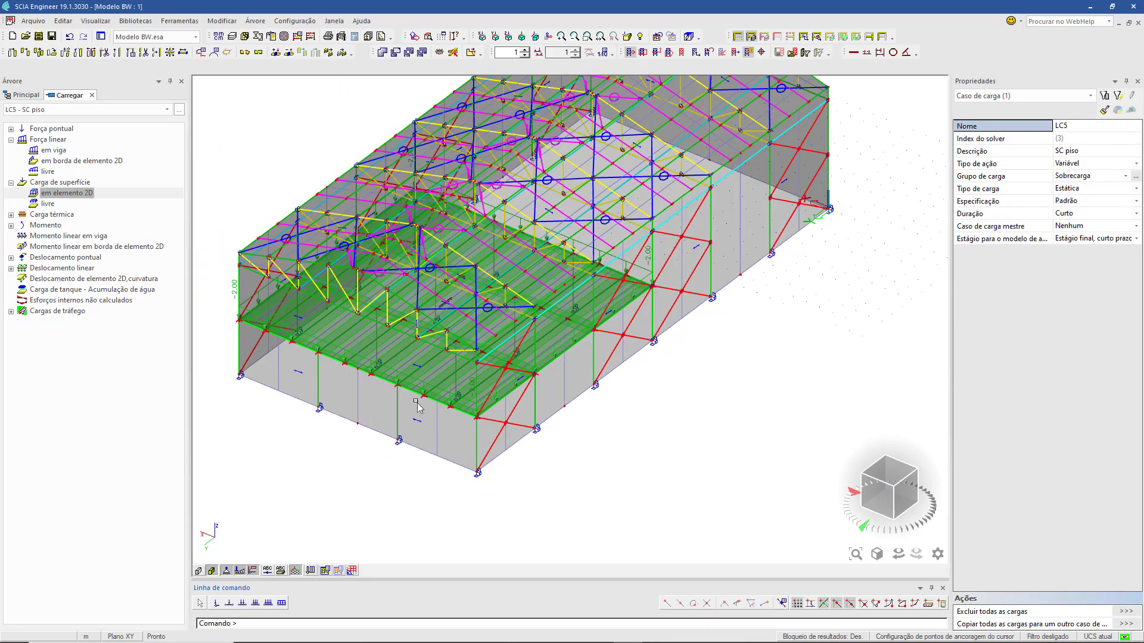
middle_click_drag(369, 385, 456, 444)
left_click(142, 114)
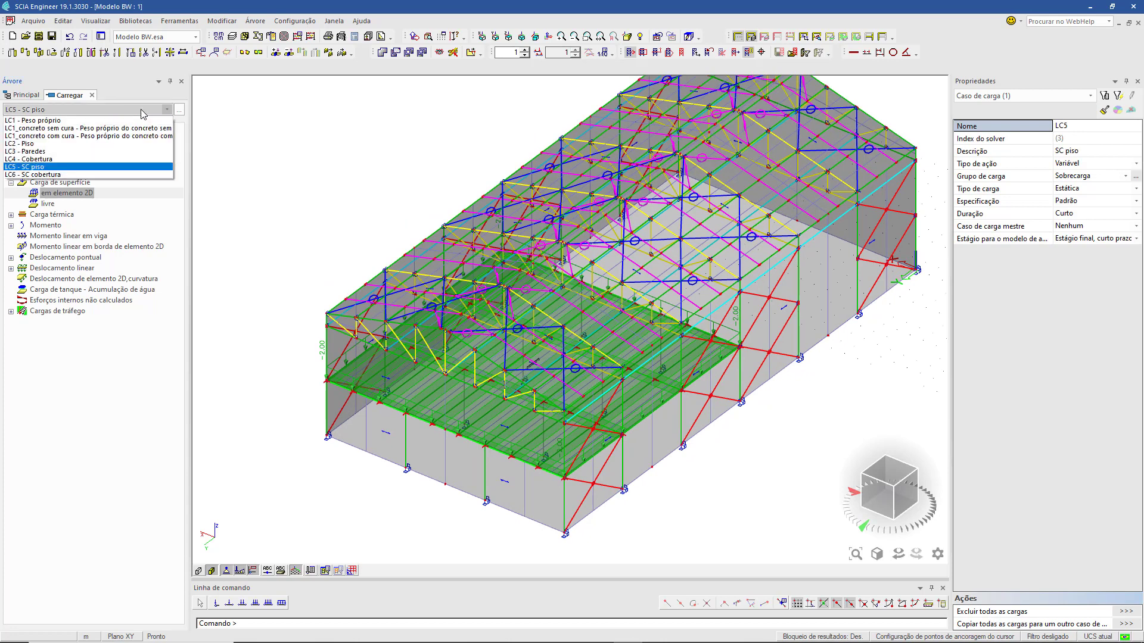
left_click(66, 175)
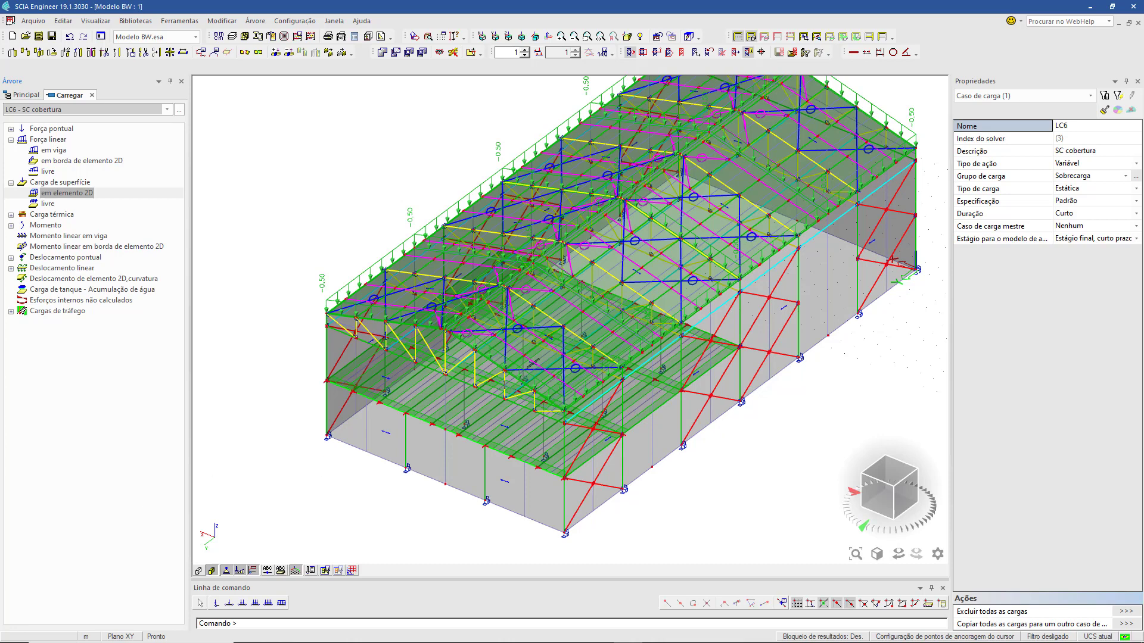
Switch to the vento spreadsheet in Excel and review the building geometry, basic wind speed and the factors S1, S2 and S3
key("alt+Tab")
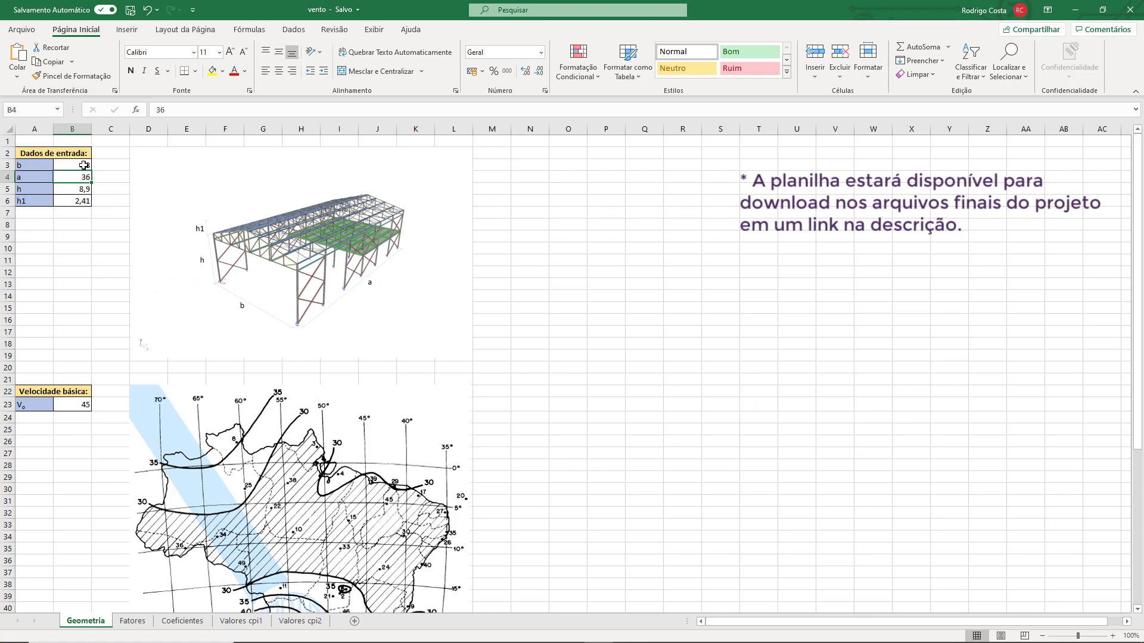
scroll(84, 406, "down", 3)
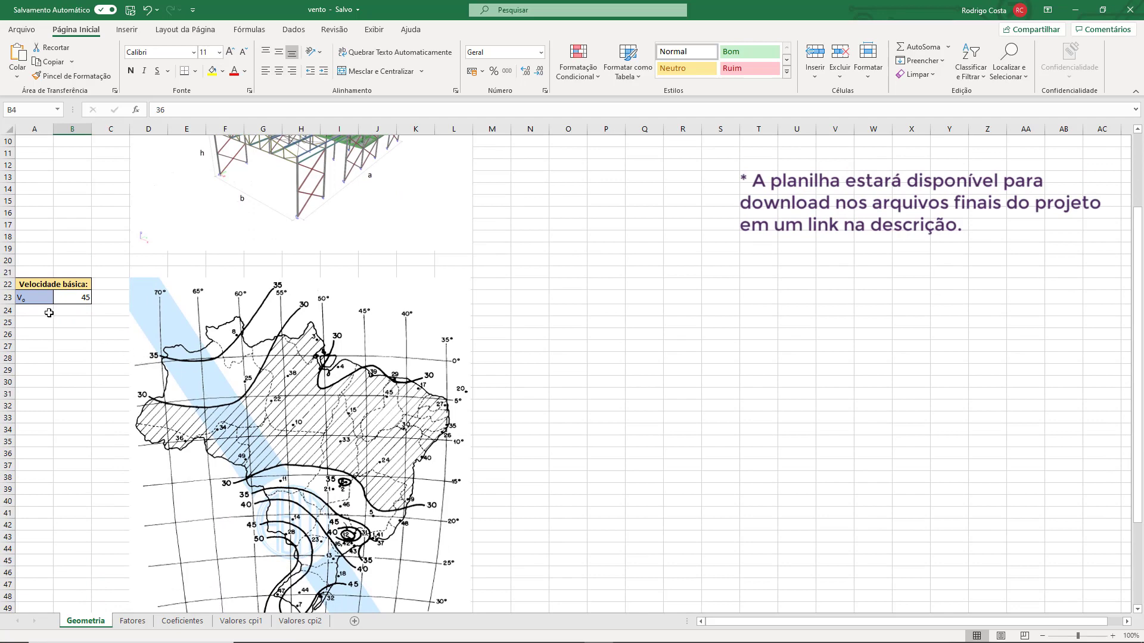
left_click(132, 621)
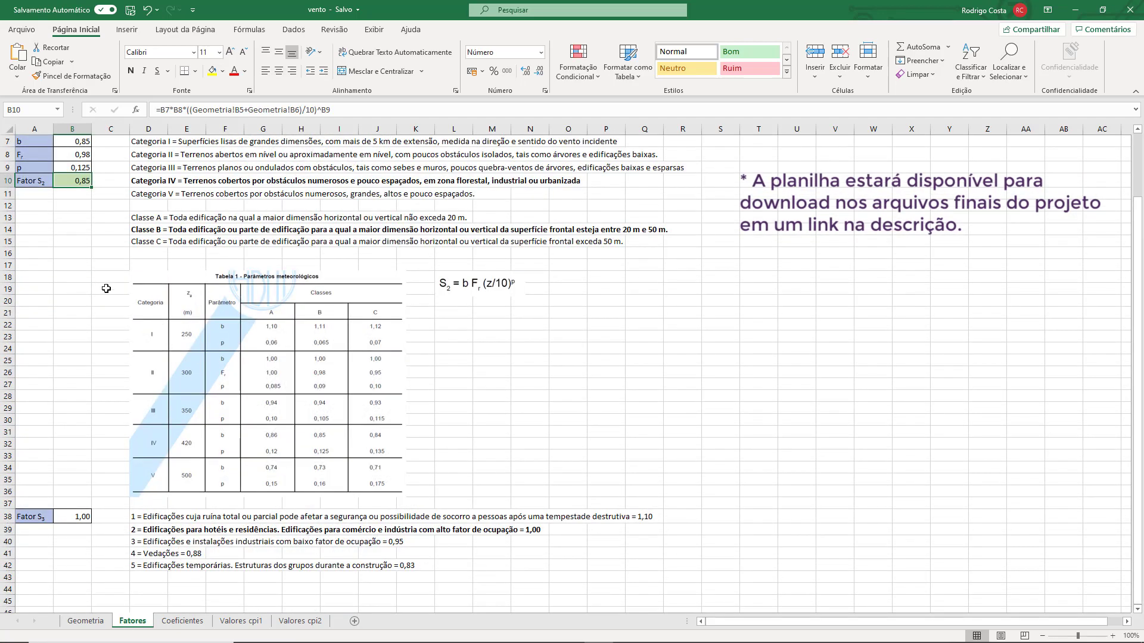
scroll(137, 358, "up", 2)
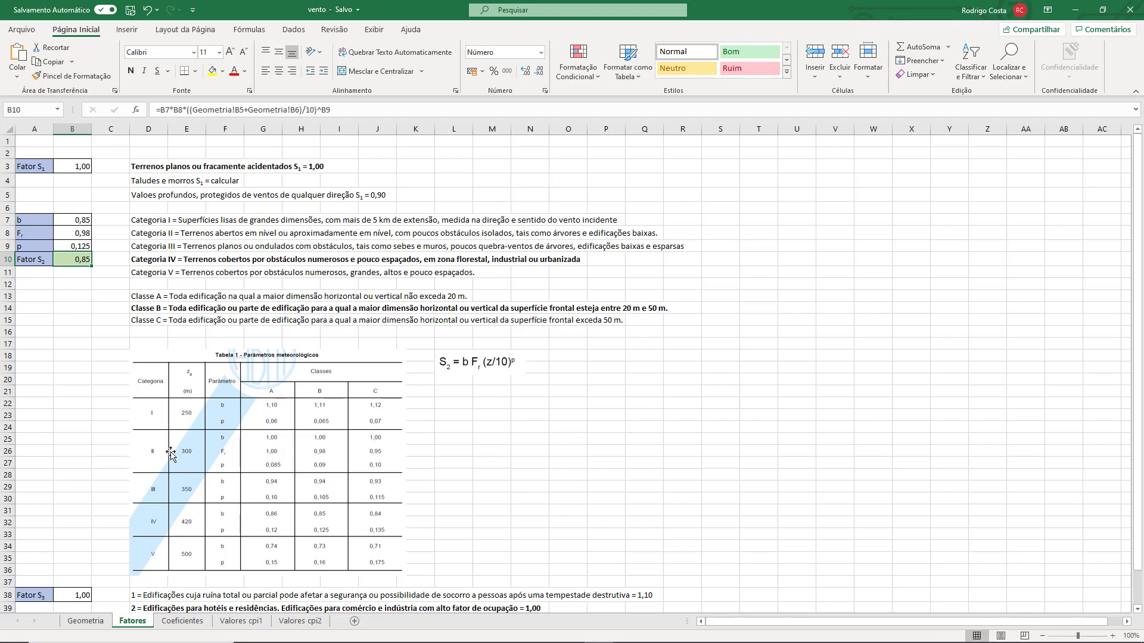
scroll(146, 396, "down", 1)
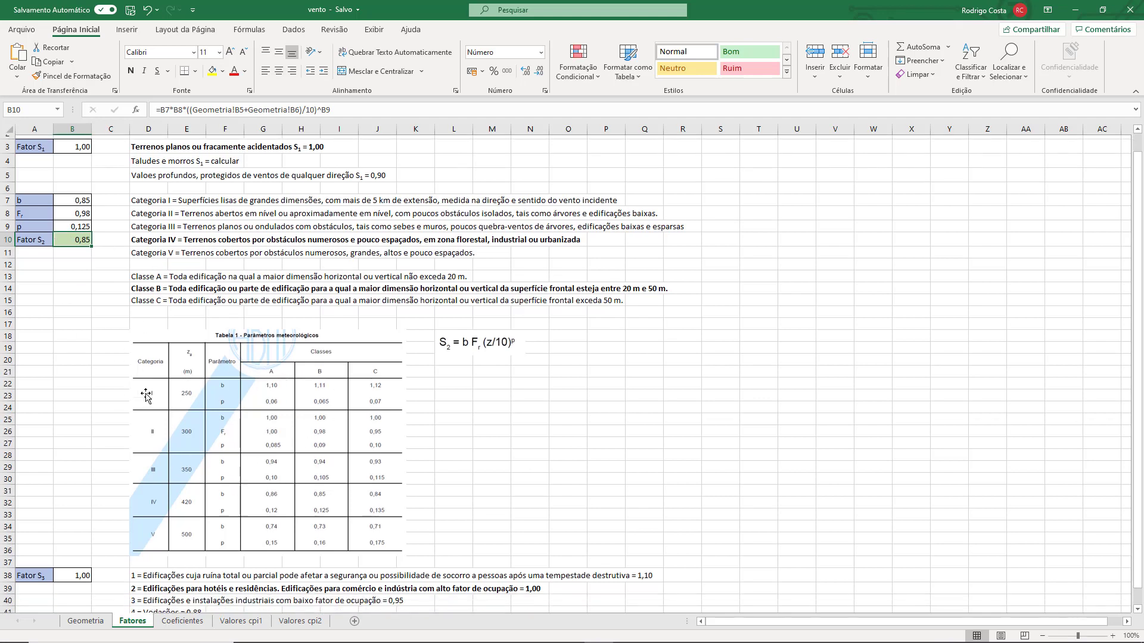
scroll(146, 397, "down", 4)
left_click(68, 405)
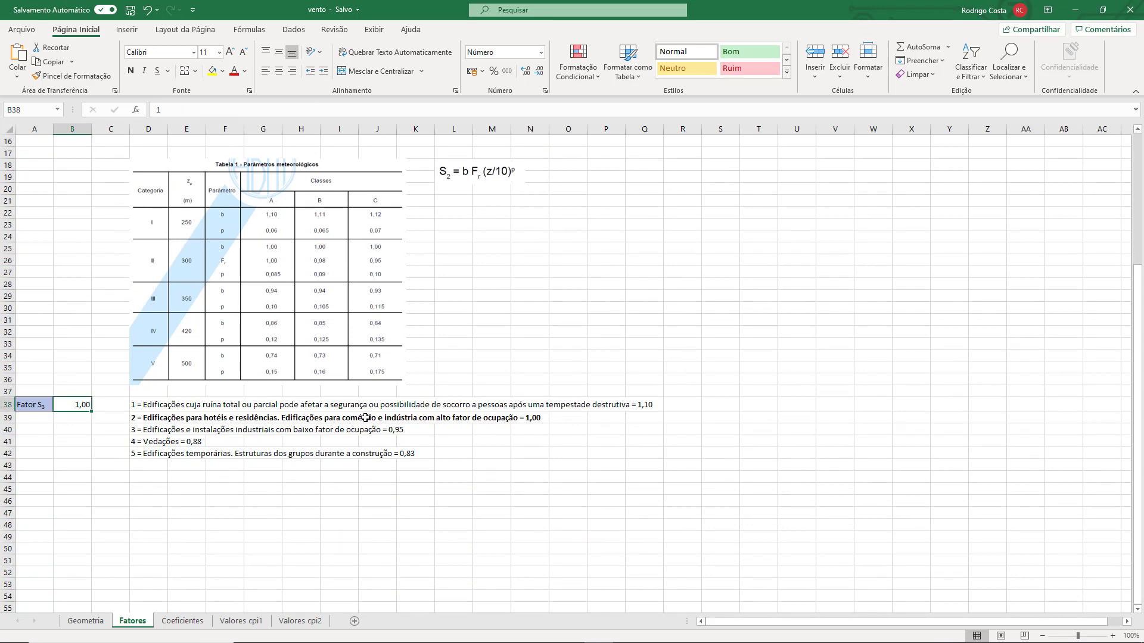
On the Coeficientes sheet, examine the characteristic wind speed Vk, the pressure q and the dimension ratios for walls and roof
left_click(183, 621)
scroll(75, 155, "up", 5)
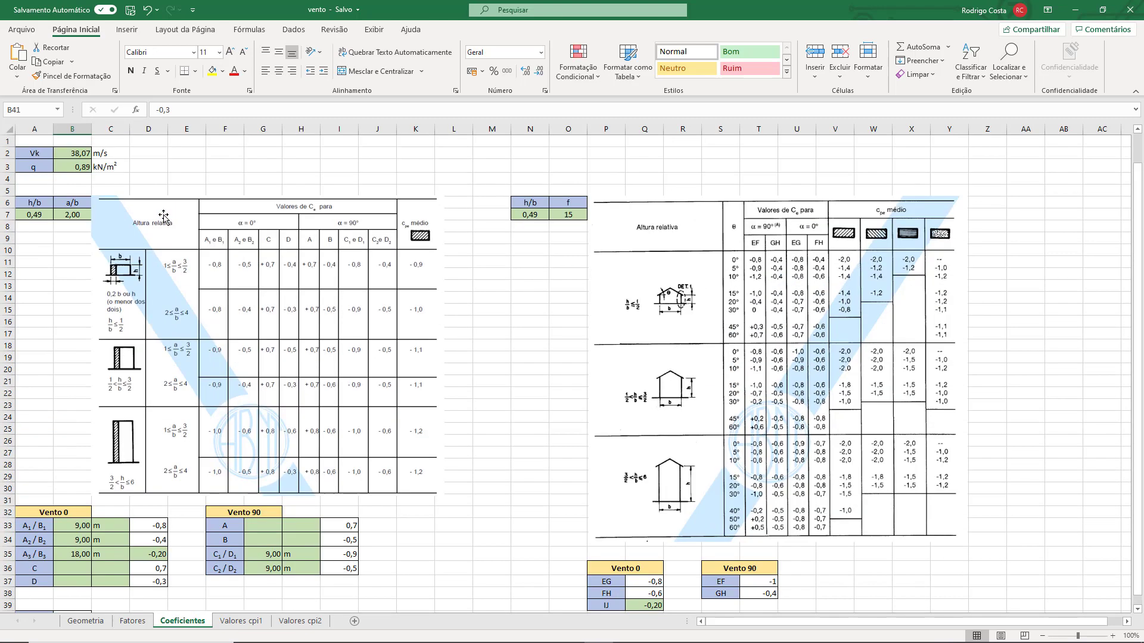
left_click(75, 155)
left_click(76, 169)
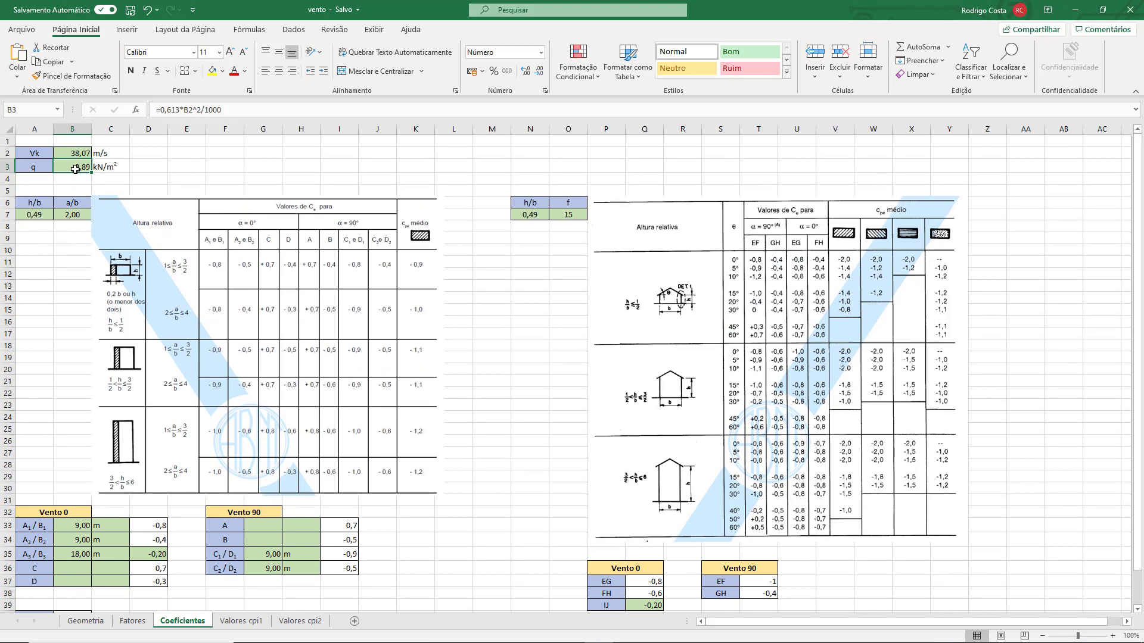
left_click(35, 203)
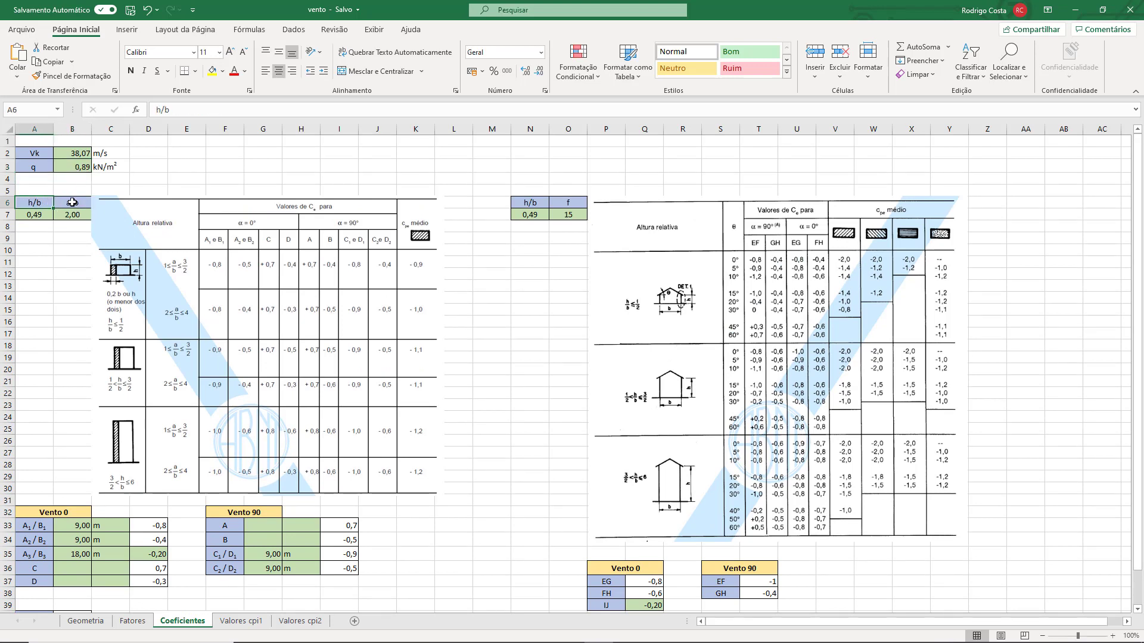
left_click(526, 203)
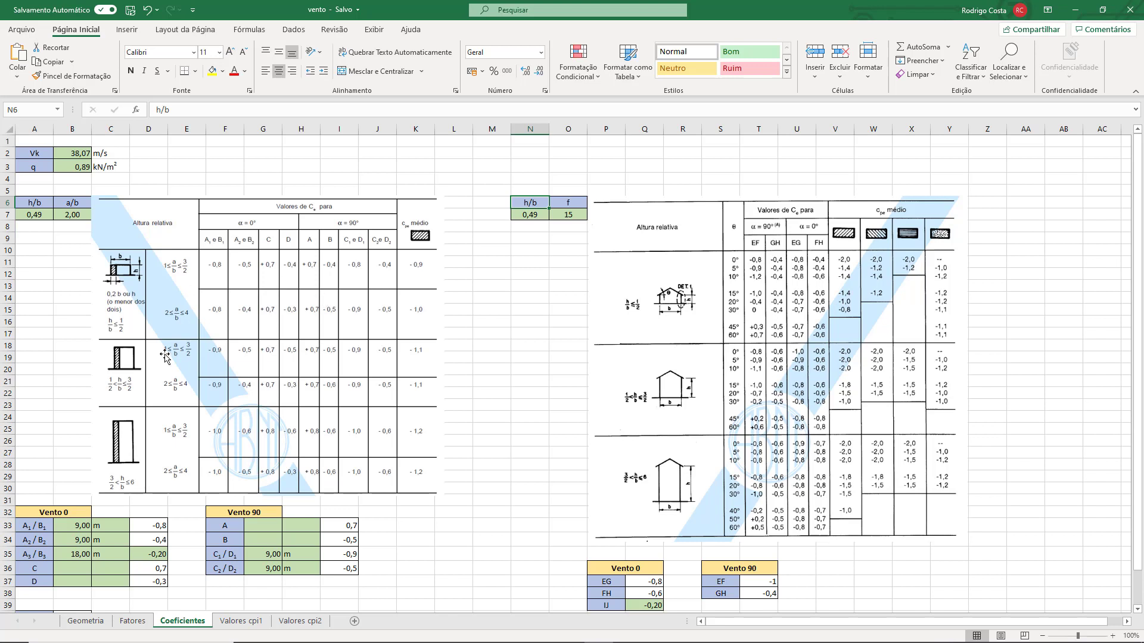
Examine the h/b ratio and the wall pressure coefficients for Vento 0 and Vento 90, including the A3/B3 formula, on the Coeficientes sheet
left_click(46, 216)
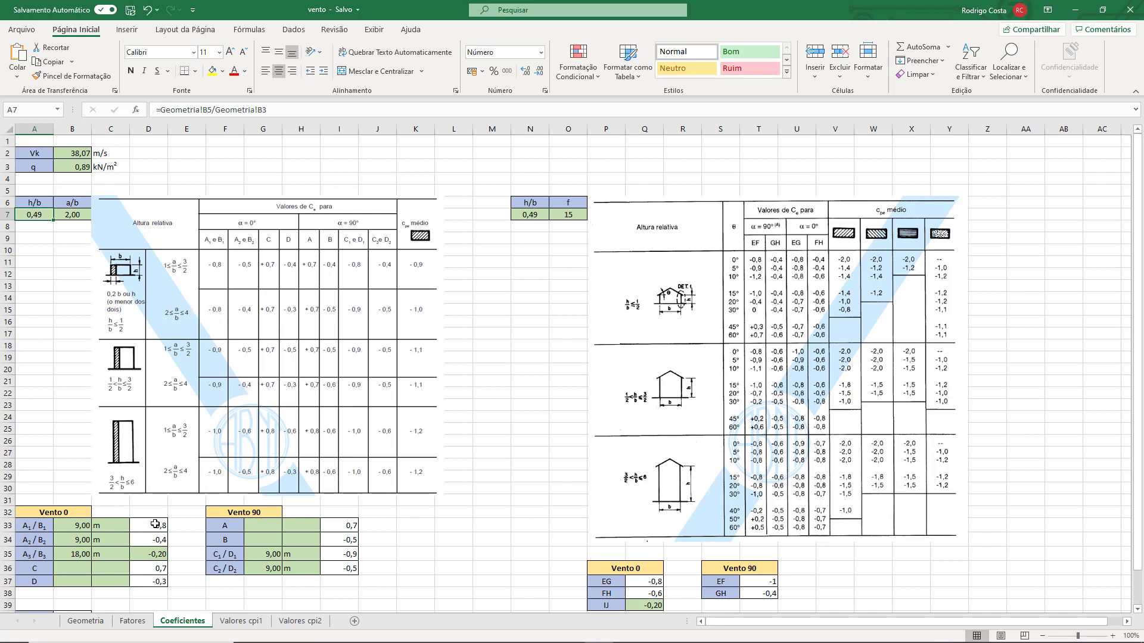
left_click(151, 554)
left_click(156, 527)
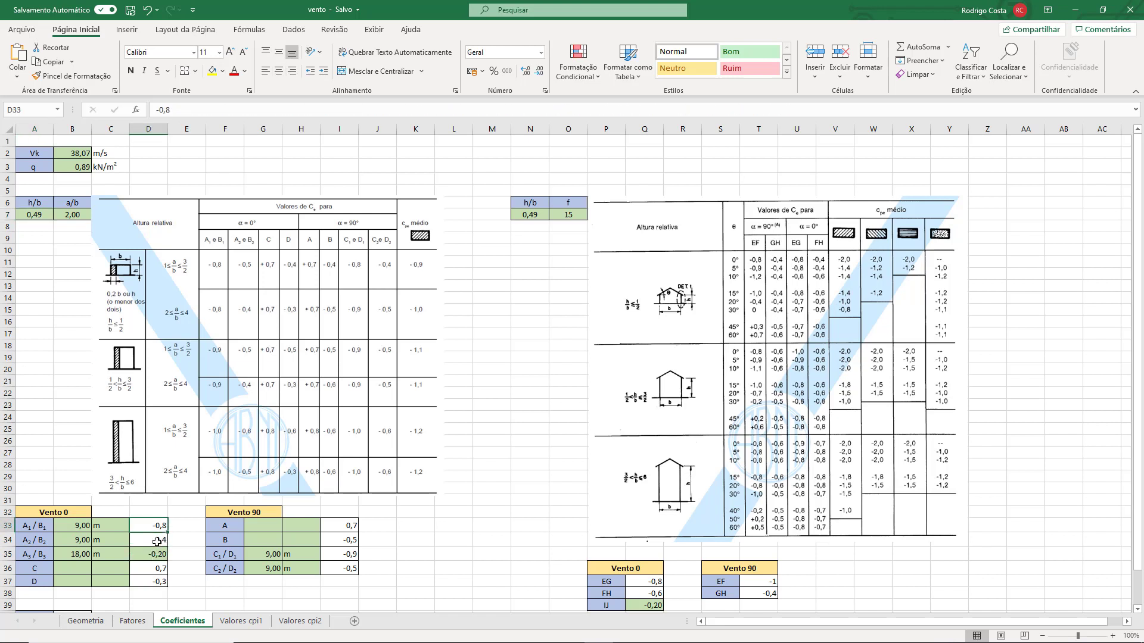
left_click(157, 541)
left_click(154, 554)
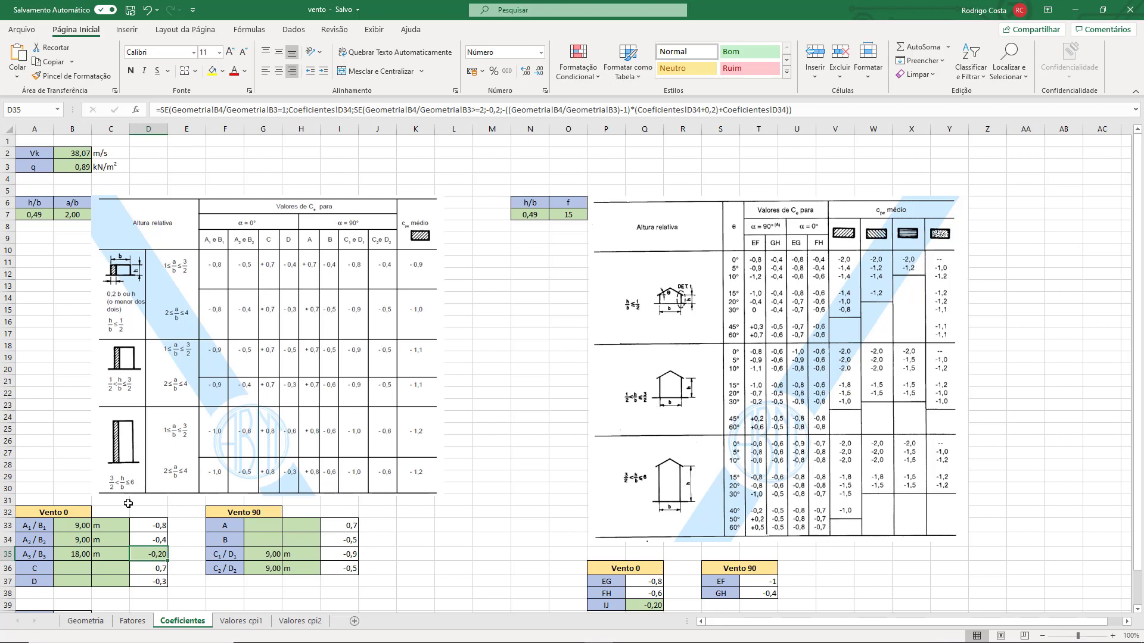
left_click(62, 511)
left_click(247, 512)
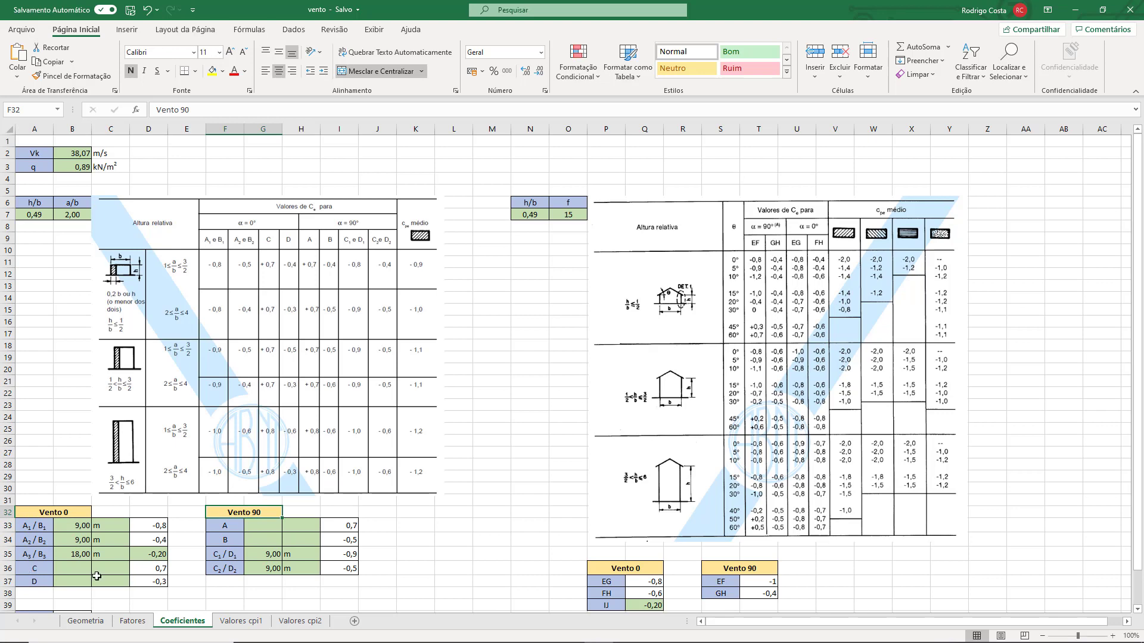
Compare the wall zone diagrams on Valores cpi1 with the coefficient tables, and review the roof coefficients for zones EG, FH and IJ
left_click(247, 622)
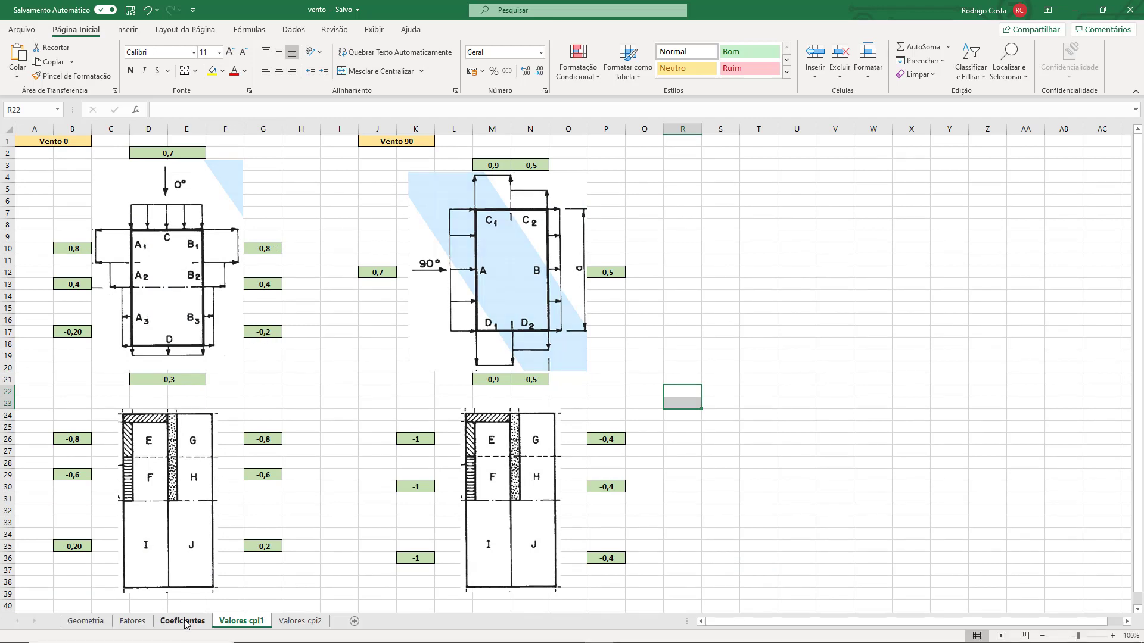
left_click(183, 621)
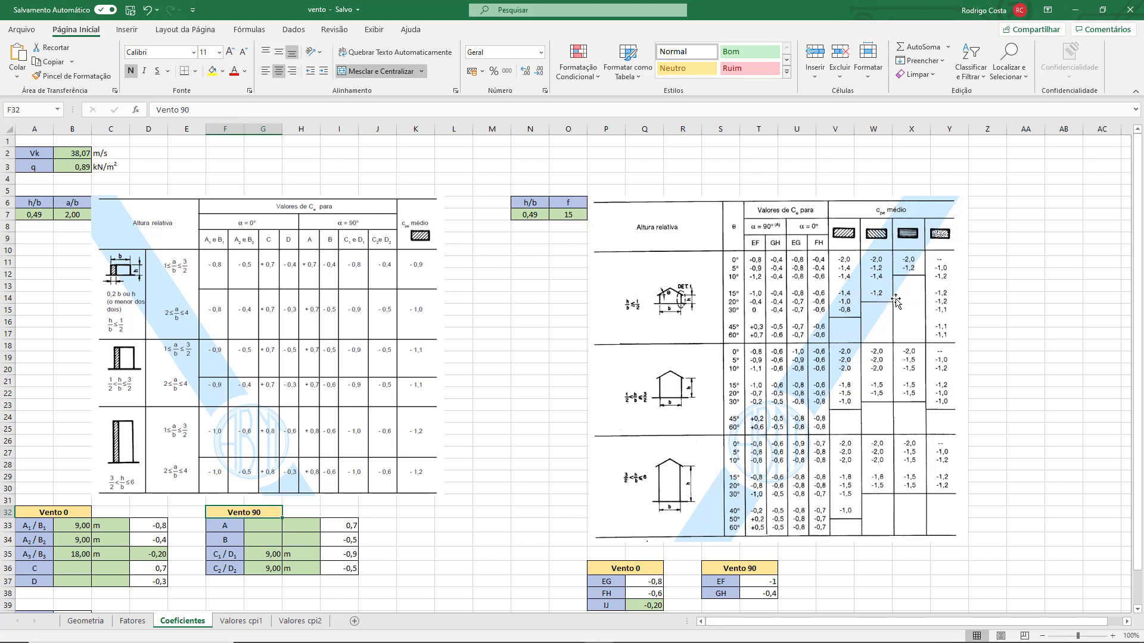
scroll(639, 446, "down", 1)
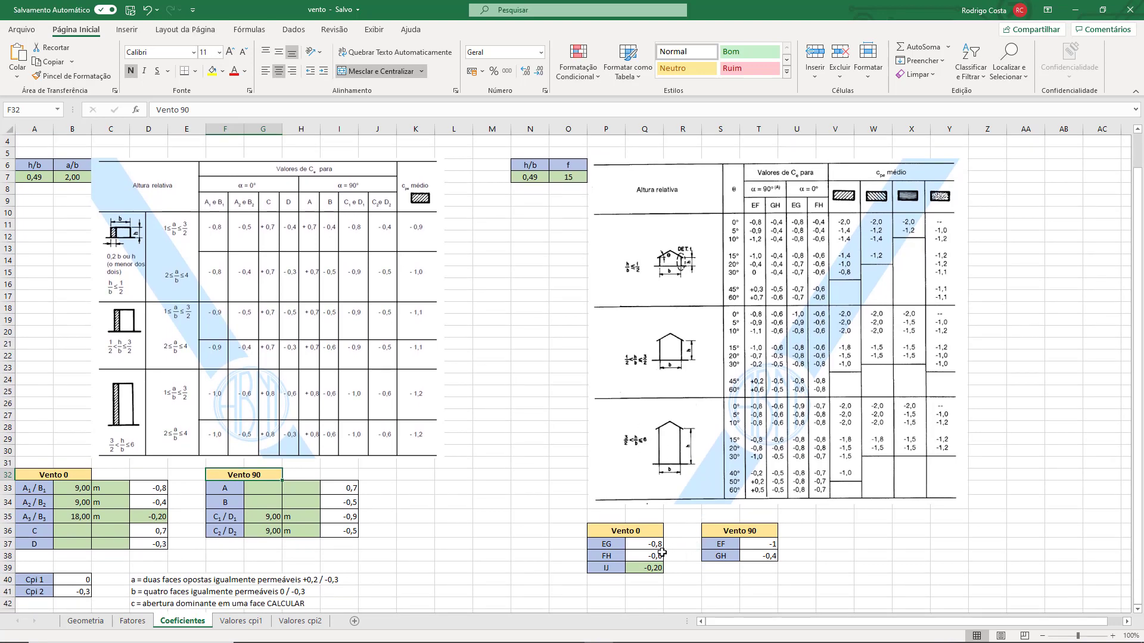
left_click(241, 621)
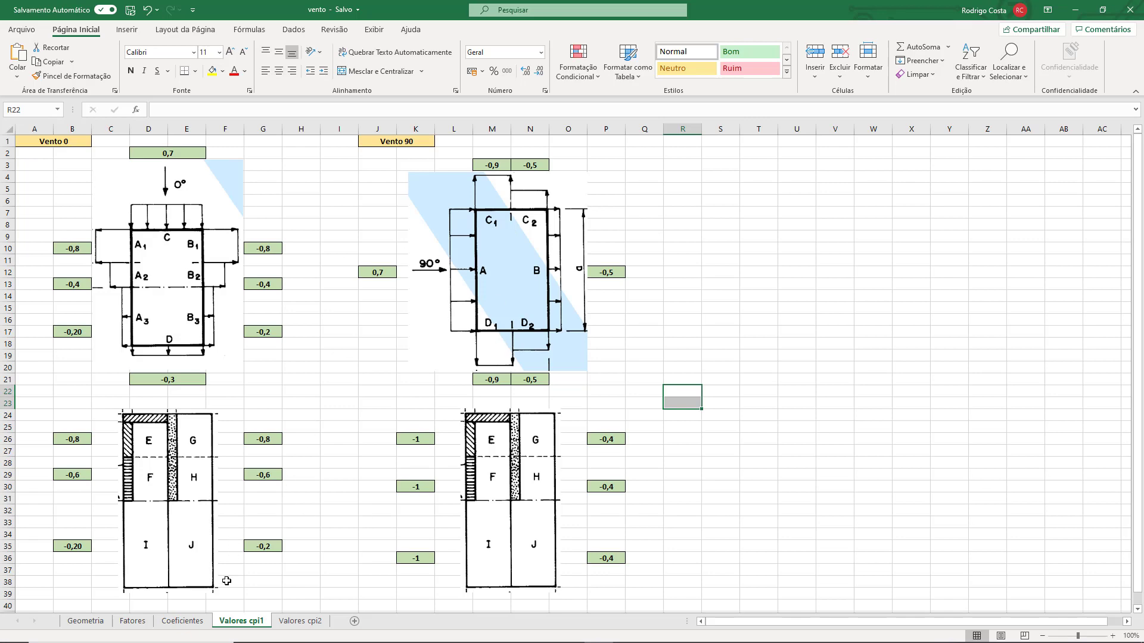
Review the Cpi 1 and Cpi 2 internal pressure coefficients with their permeability cases, and compare the diagrams on Valores cpi1 and Valores cpi2
left_click(182, 621)
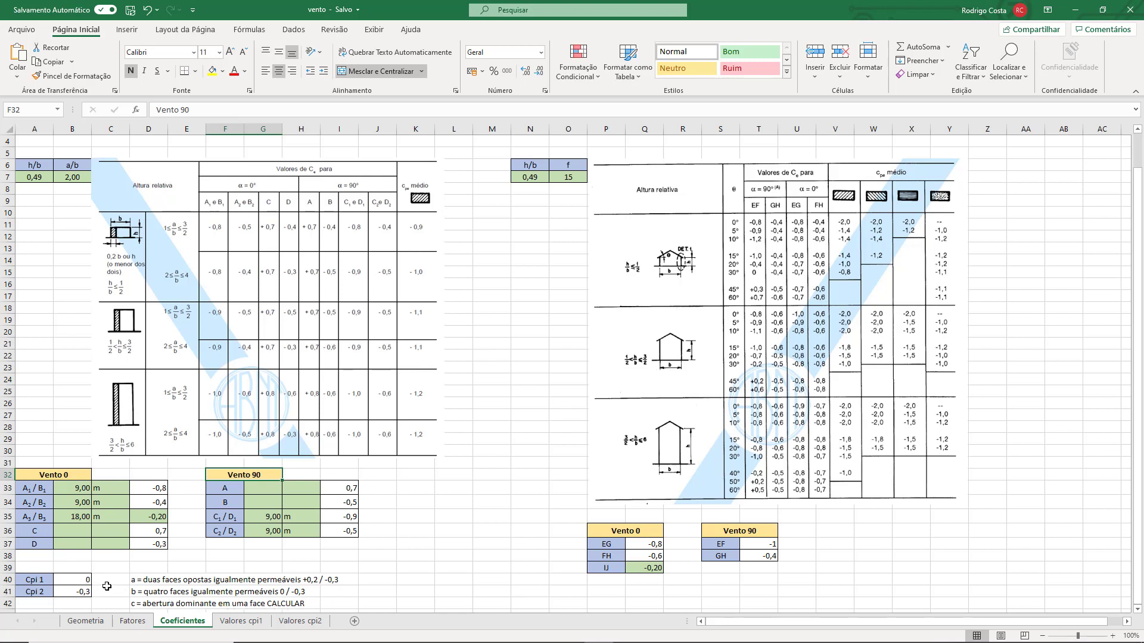
left_click(142, 593)
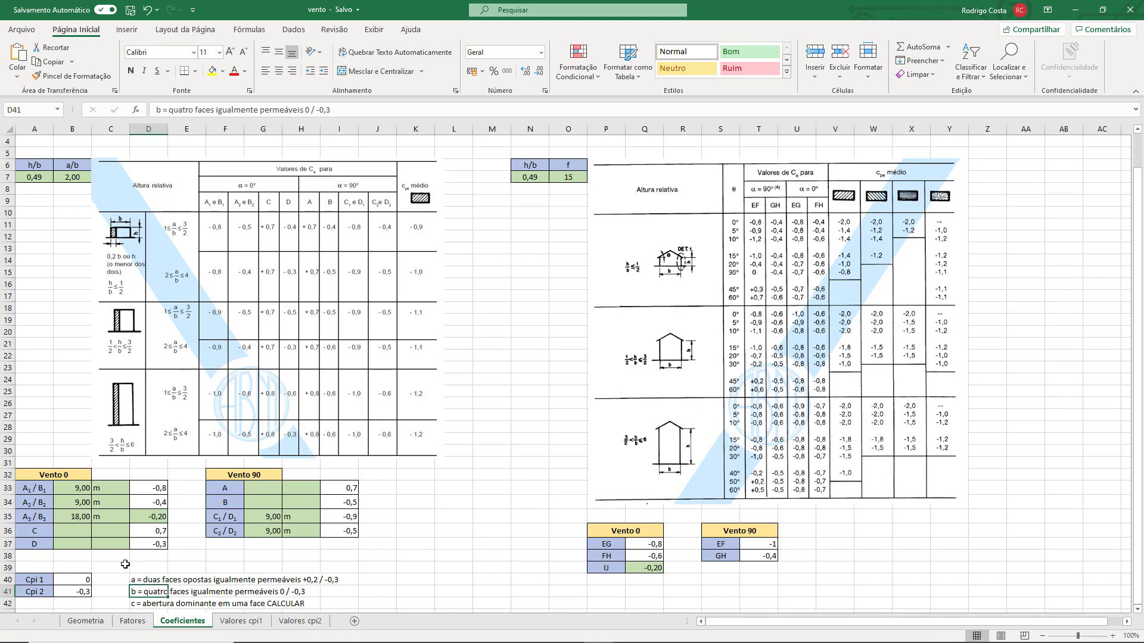
left_click(260, 621)
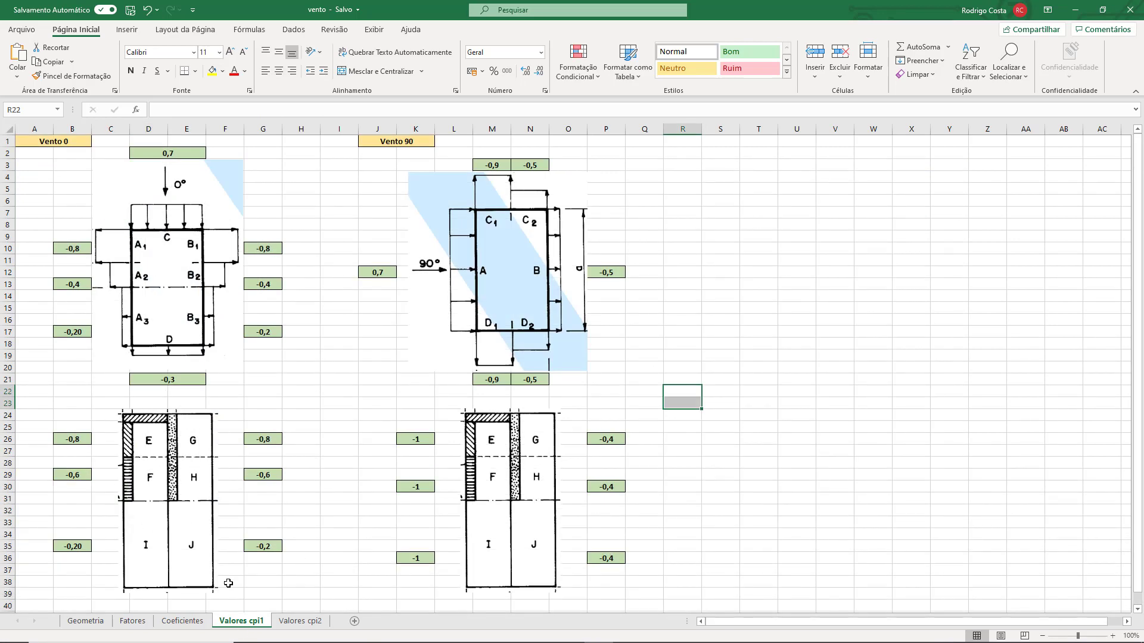
left_click(201, 623)
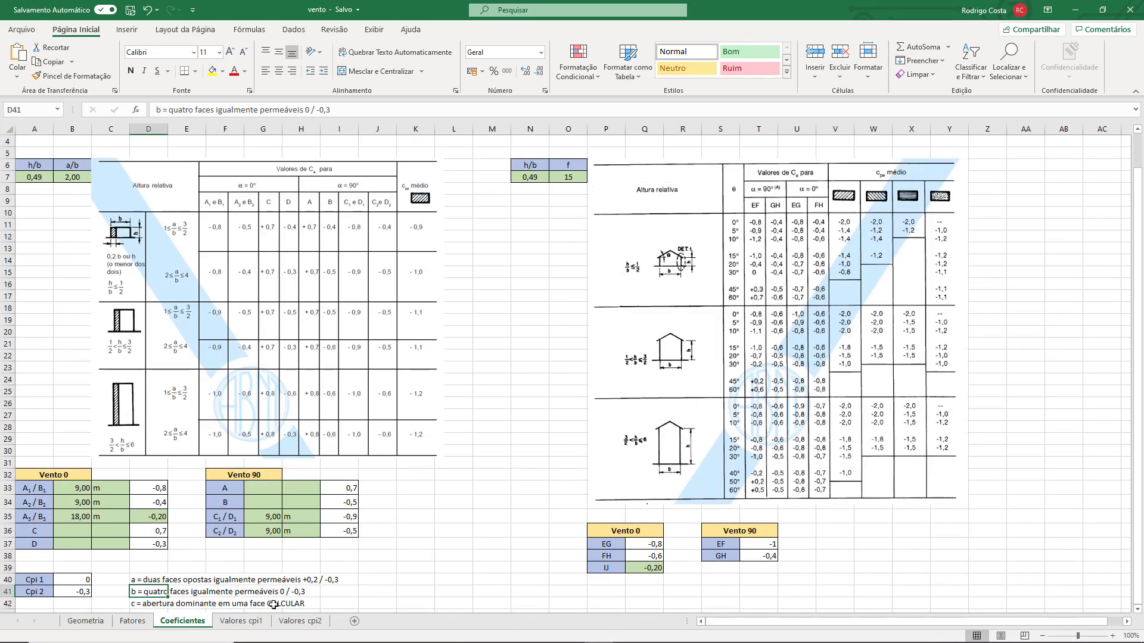
left_click(296, 621)
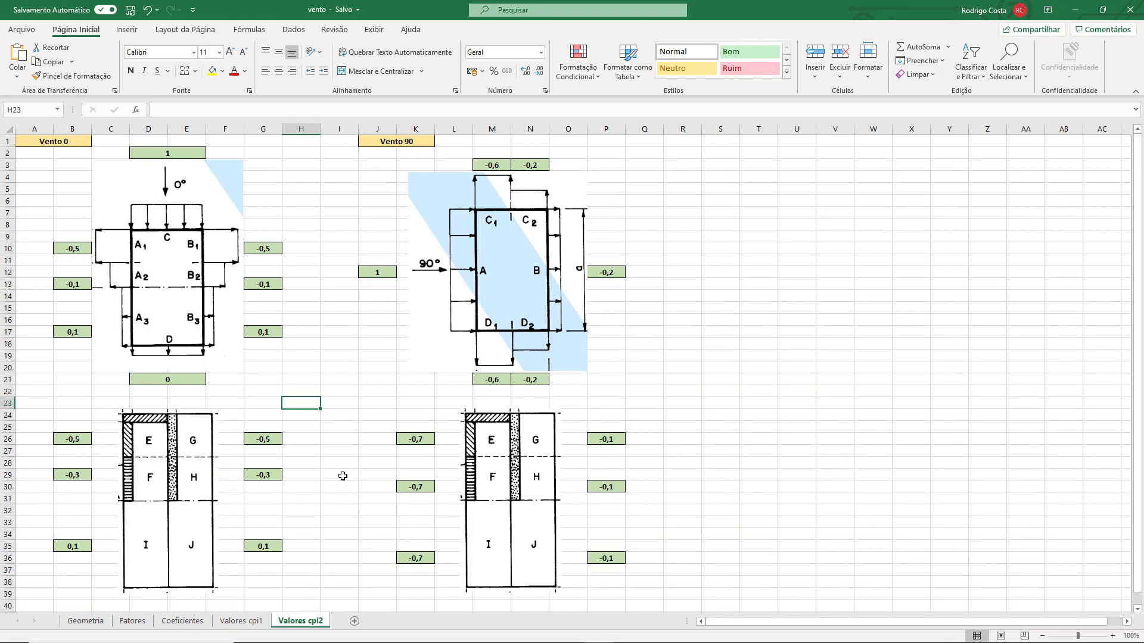
left_click(245, 622)
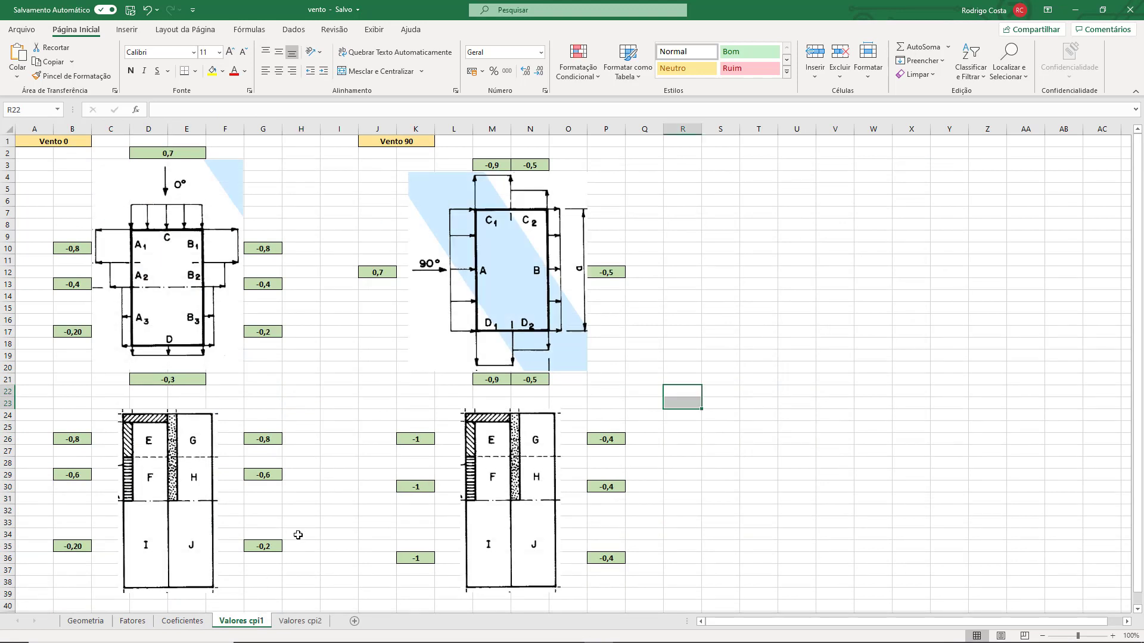